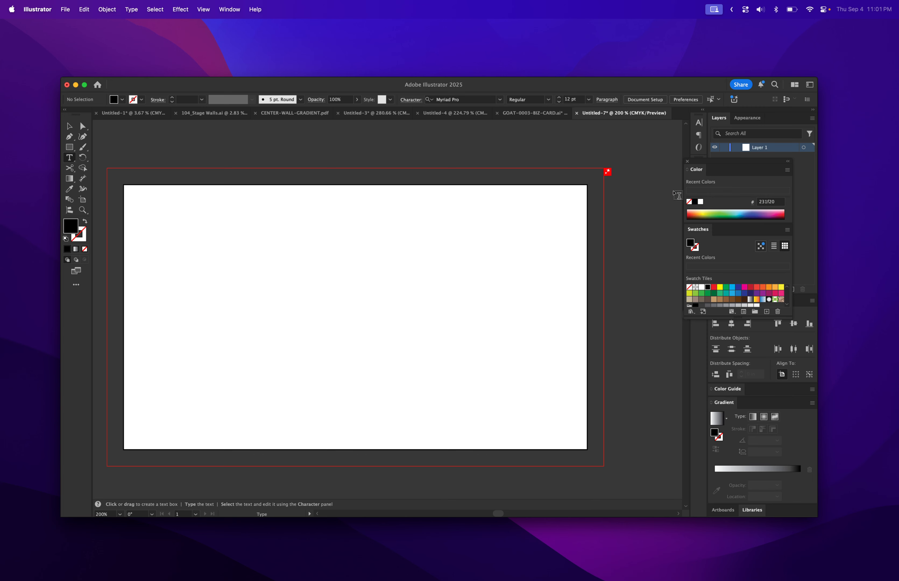
Open the Character and Paragraph panels as floating panels beside the artboard
{"action": "left_click", "coordinate": [687, 162]}
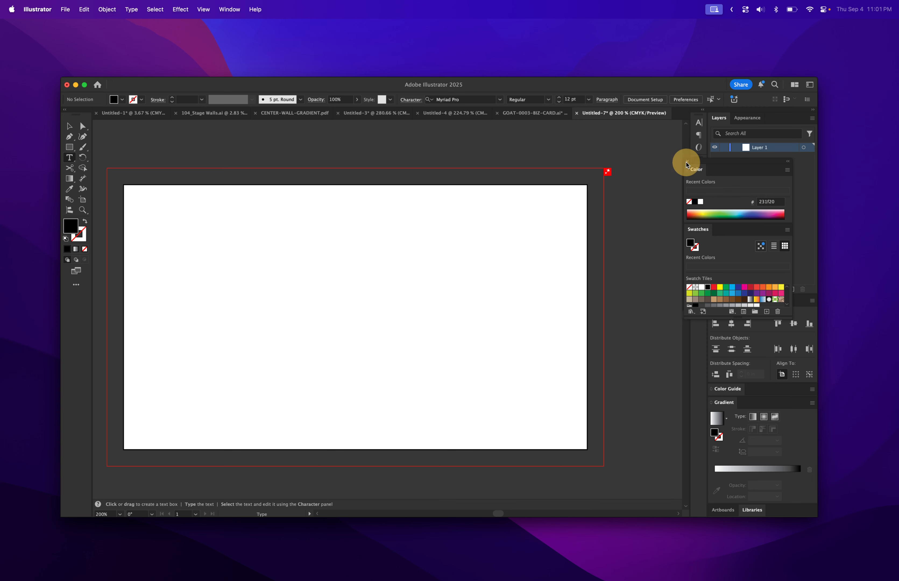
{"action": "left_click", "coordinate": [700, 124]}
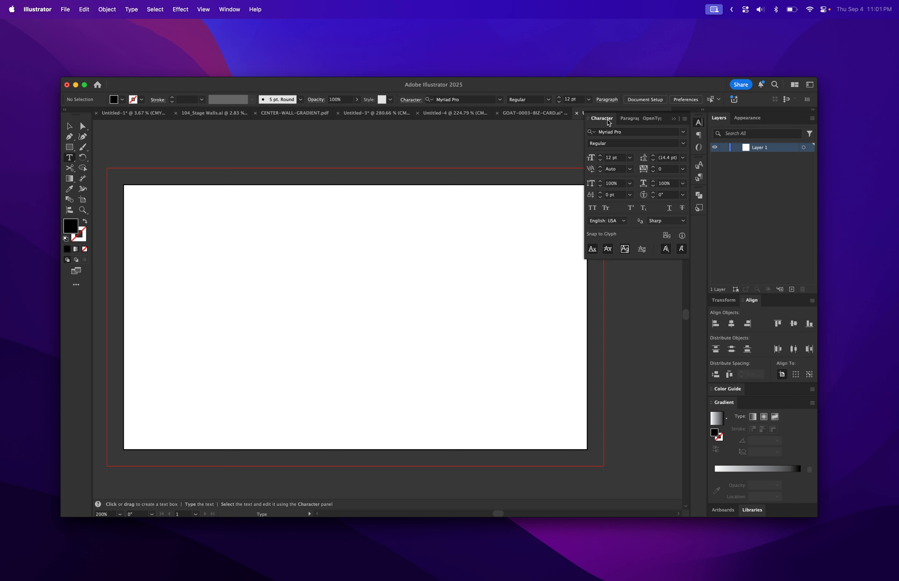
{"action": "left_click_drag", "start_coordinate": [609, 123], "coordinate": [503, 226]}
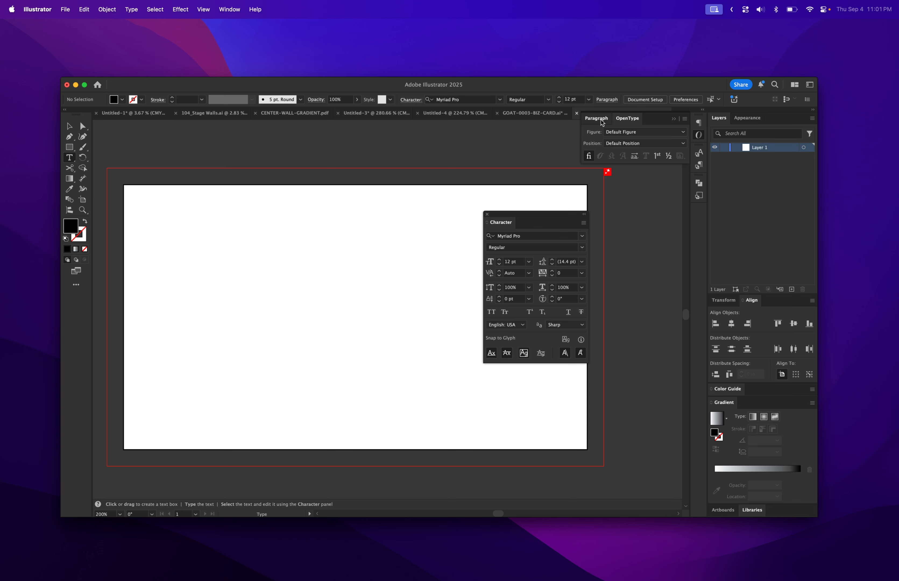
{"action": "left_click_drag", "start_coordinate": [602, 123], "coordinate": [630, 213]}
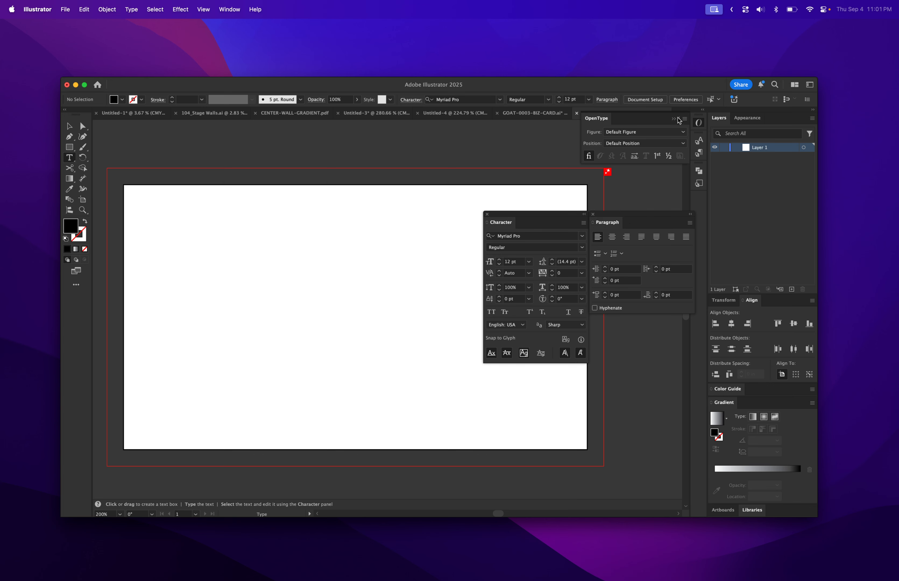
{"action": "left_click", "coordinate": [673, 119]}
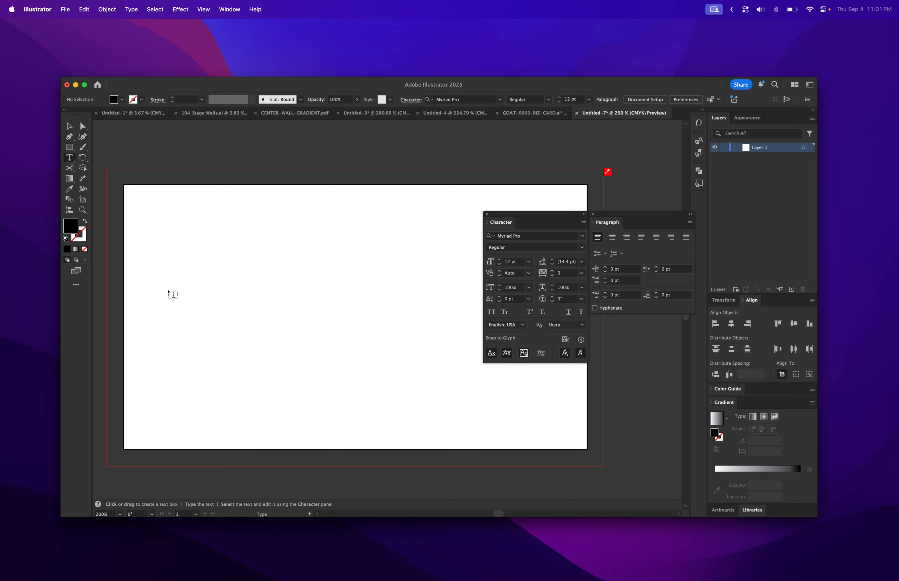
Create a point text object reading "Typography" on the artboard
{"action": "left_click", "coordinate": [174, 287]}
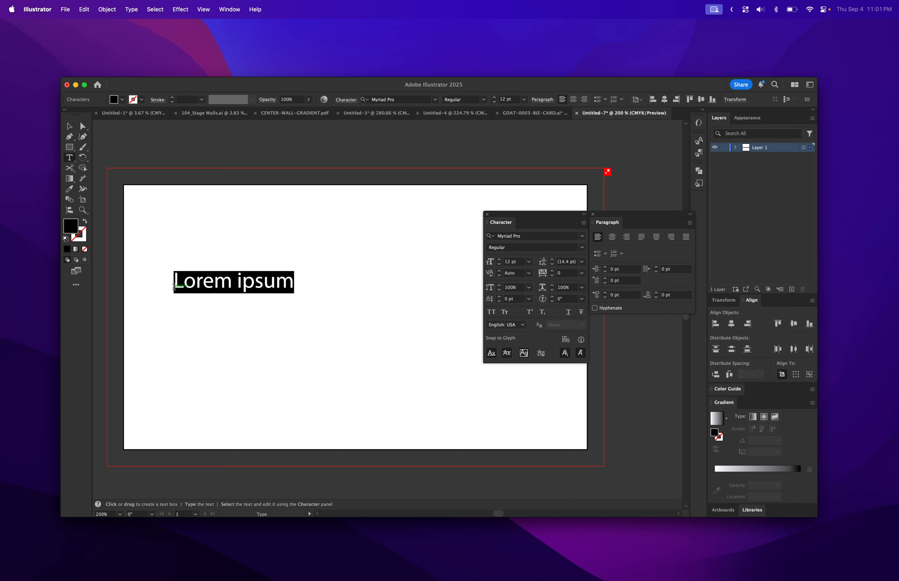
{"action": "type", "text": "Typo"}
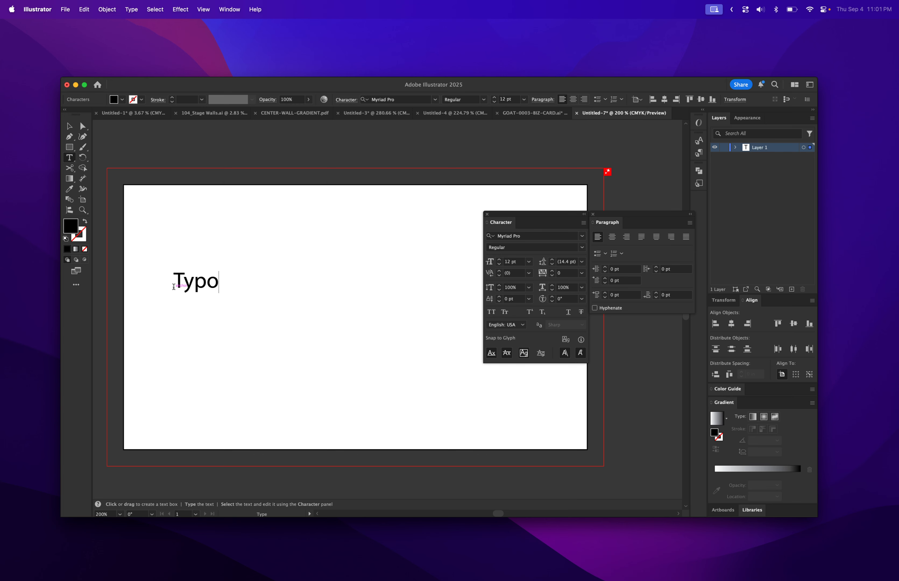
{"action": "type", "text": "graphy"}
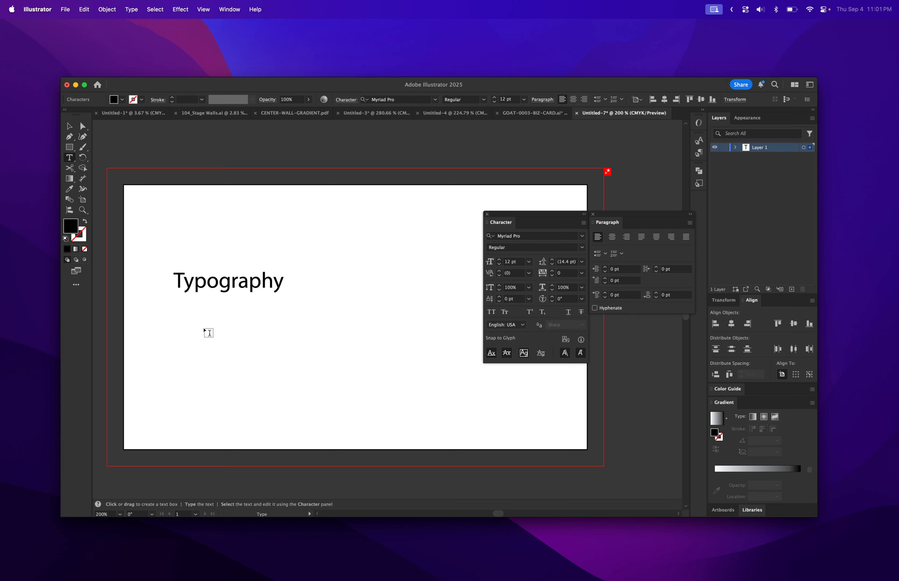
Draw an area text box below the title and fill it with the text "jakjakdfj akdj akd jkaj dka jkd j"
{"action": "left_click_drag", "start_coordinate": [202, 324], "coordinate": [330, 435]}
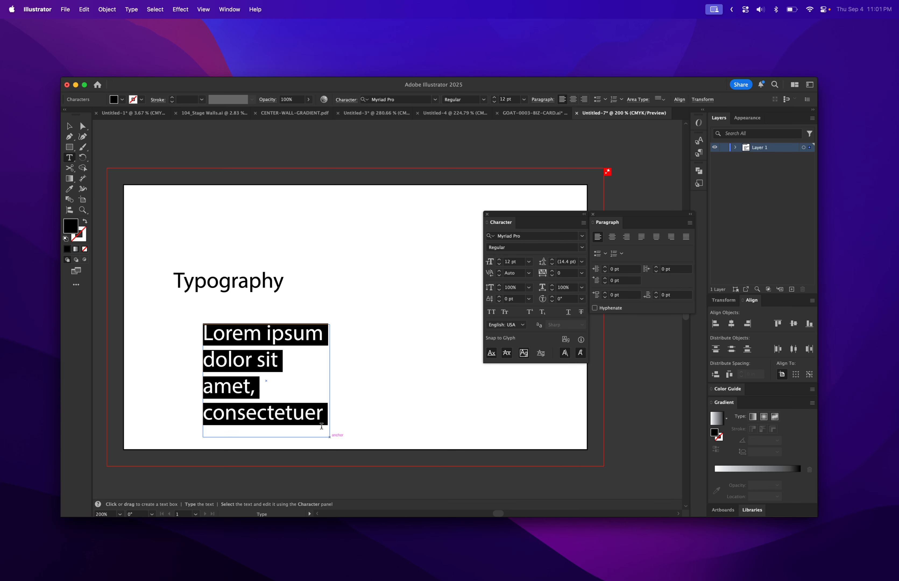
{"action": "type", "text": "jakjakdfj akdj akd jkaj dka jkd j"}
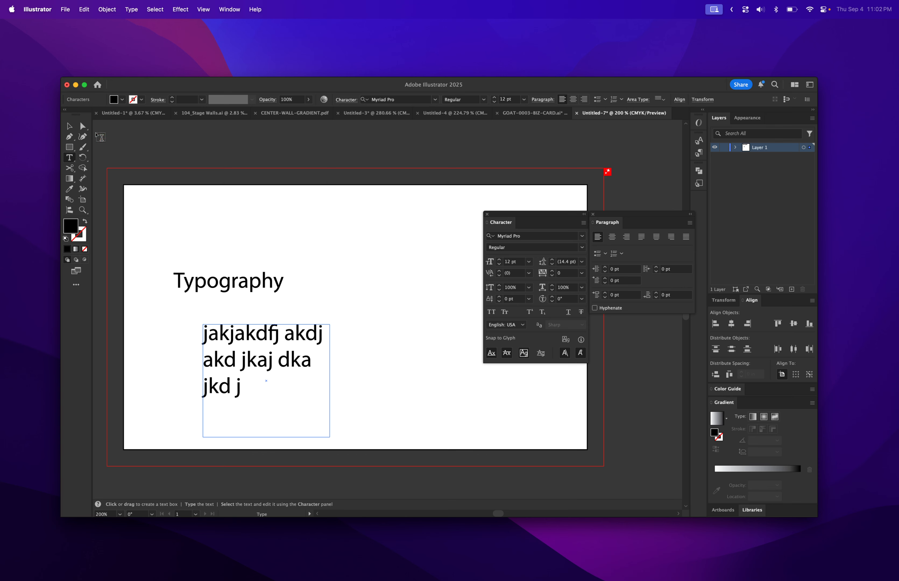
Widen the area text box so its text reflows into two lines
{"action": "left_click", "coordinate": [71, 128]}
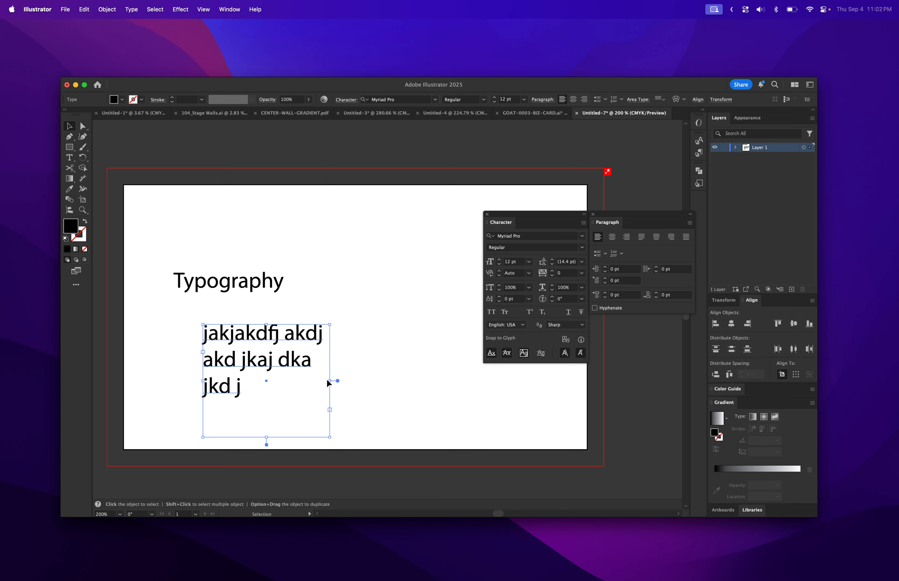
{"action": "left_click_drag", "start_coordinate": [329, 380], "coordinate": [355, 380]}
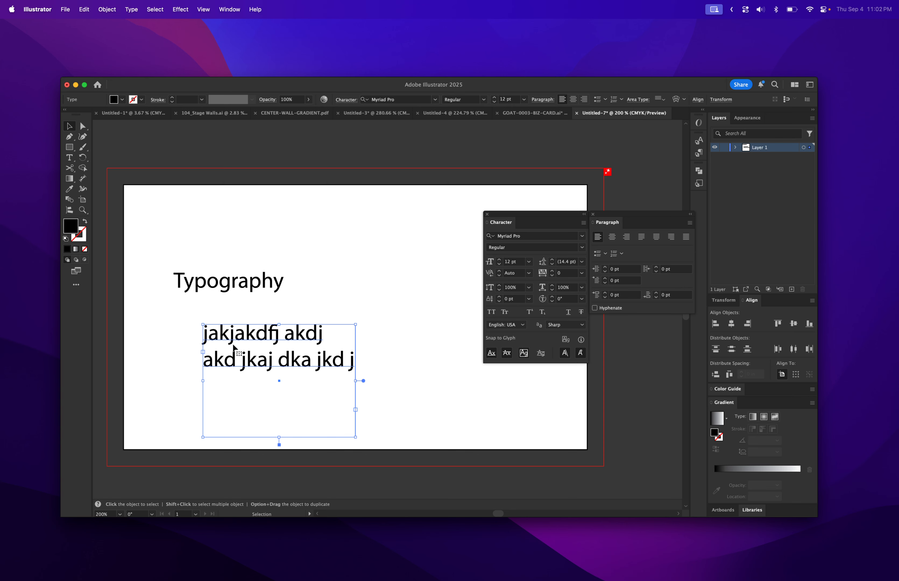
Delete the area text box
{"action": "left_click", "coordinate": [246, 279]}
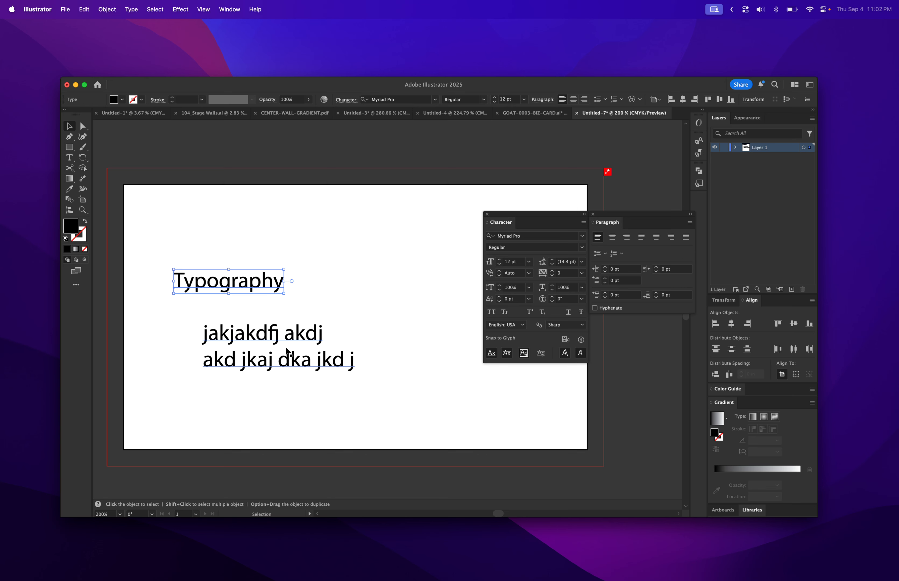
{"action": "left_click", "coordinate": [290, 340]}
{"action": "key", "text": "Delete"}
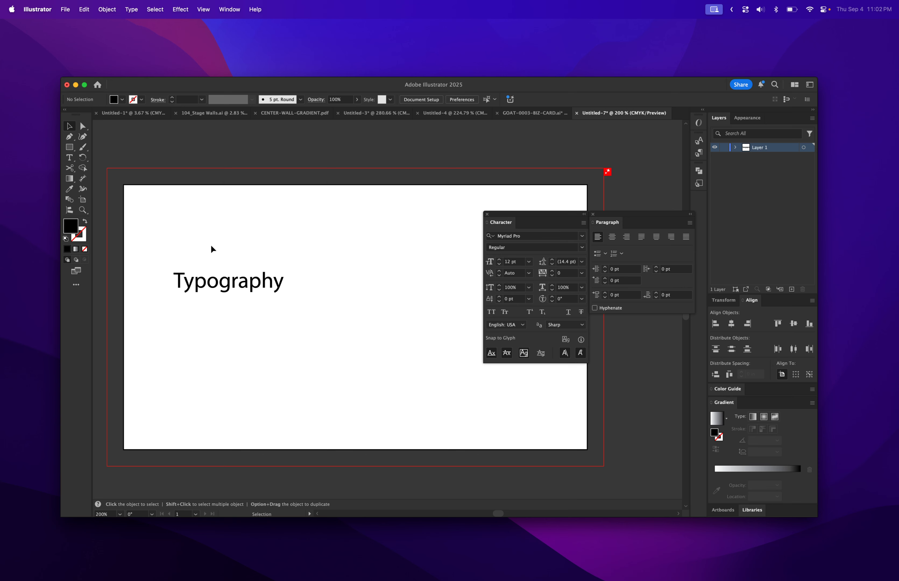
Set the font size of the "Typography" text to 22 pt
{"action": "left_click", "coordinate": [74, 159]}
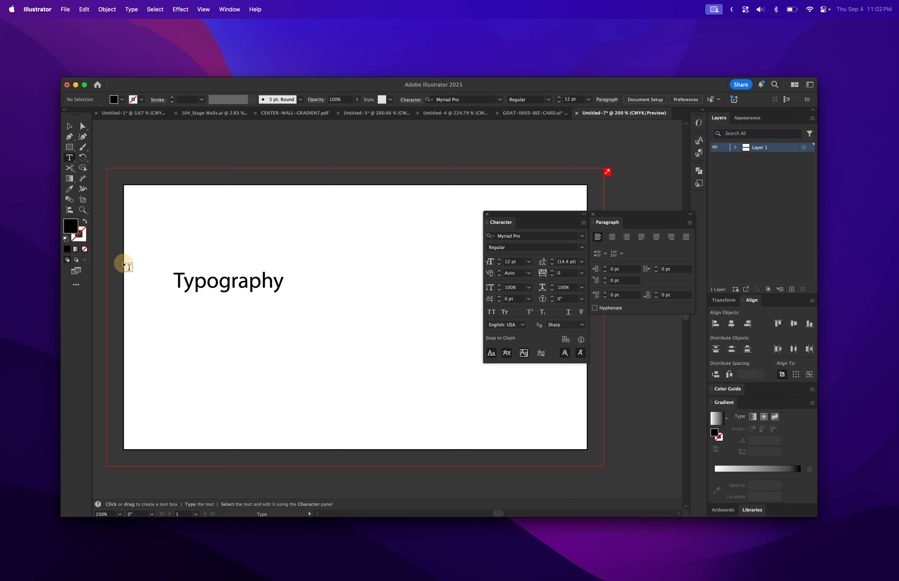
{"action": "double_click", "coordinate": [236, 281]}
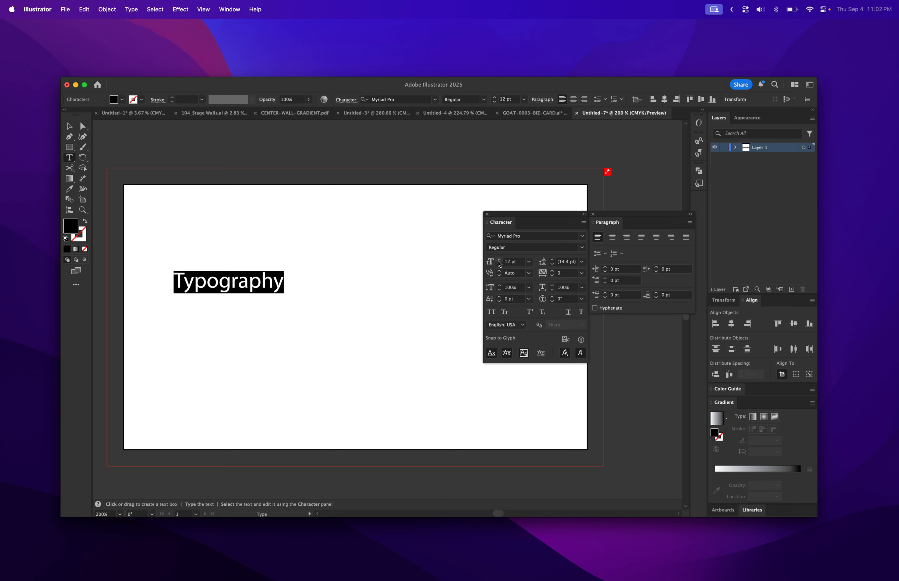
{"action": "left_click", "coordinate": [499, 260]}
{"action": "left_click", "coordinate": [499, 259]}
{"action": "left_click", "coordinate": [500, 259]}
{"action": "left_click", "coordinate": [499, 260]}
{"action": "left_click", "coordinate": [499, 260]}
{"action": "left_click", "coordinate": [500, 260]}
{"action": "left_click", "coordinate": [499, 260]}
{"action": "left_click", "coordinate": [499, 260]}
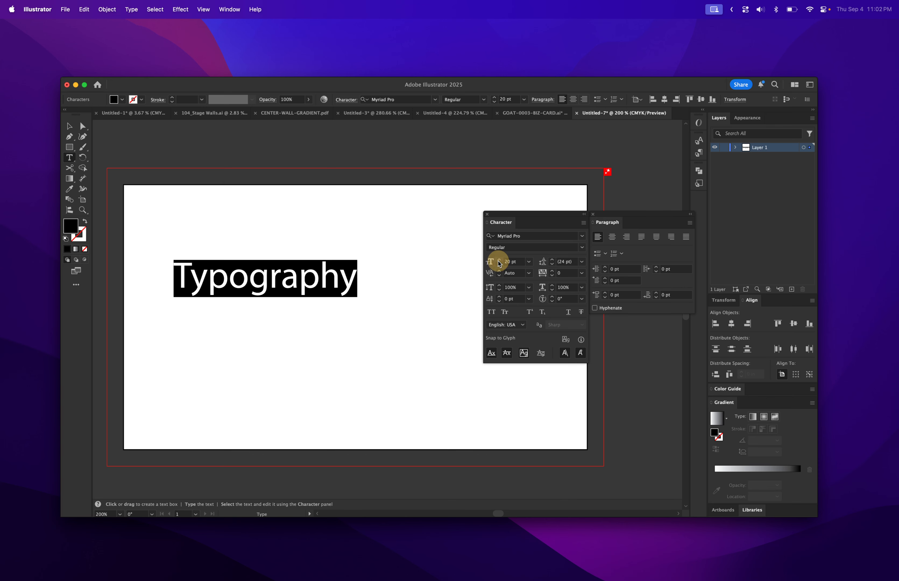
{"action": "left_click", "coordinate": [500, 261]}
{"action": "left_click", "coordinate": [499, 260]}
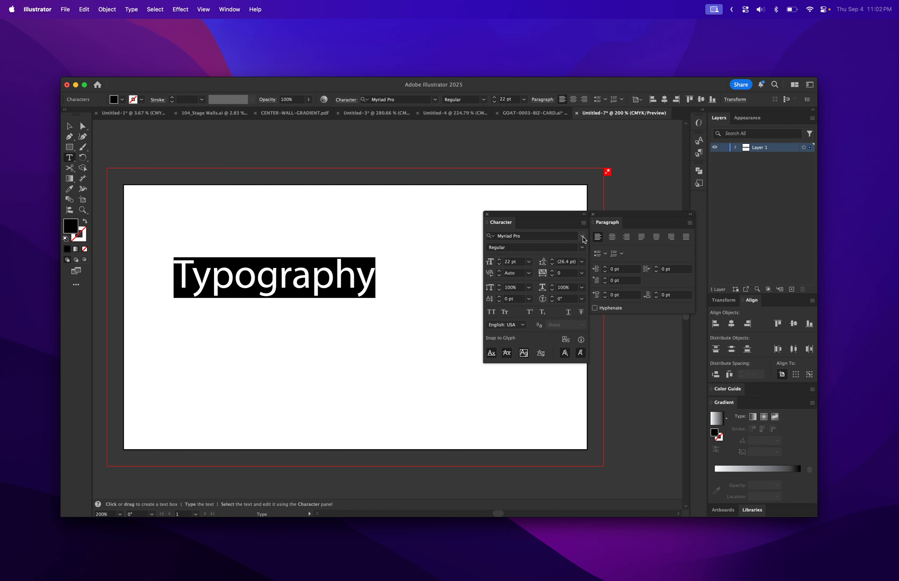
Change the font of "Typography" to Ziggurat-HTF-Black
{"action": "left_click", "coordinate": [582, 236]}
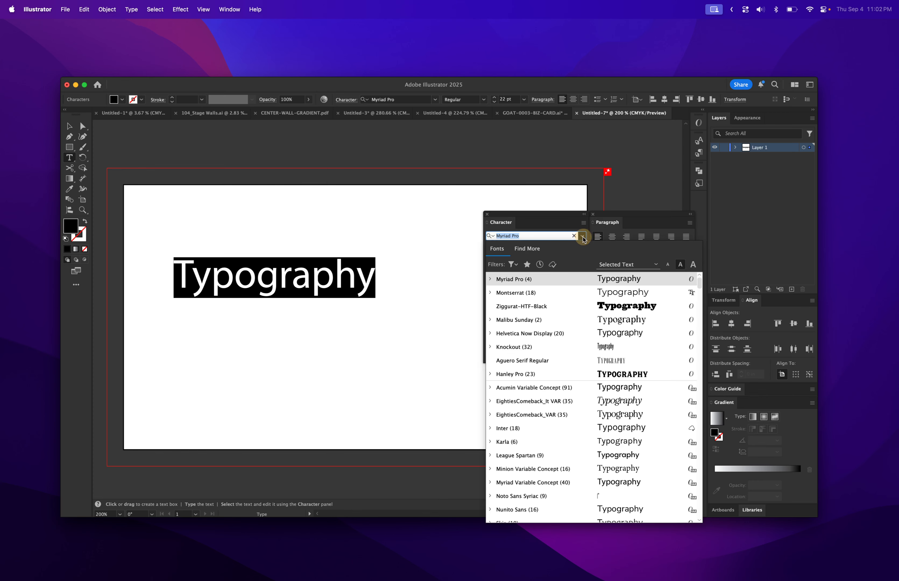
{"action": "left_click", "coordinate": [605, 310]}
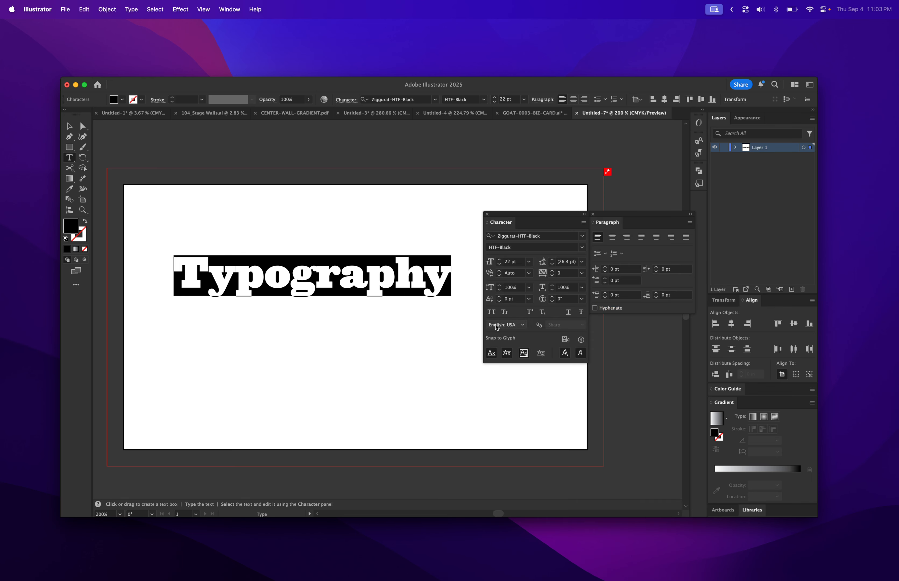
{"action": "left_click", "coordinate": [315, 266]}
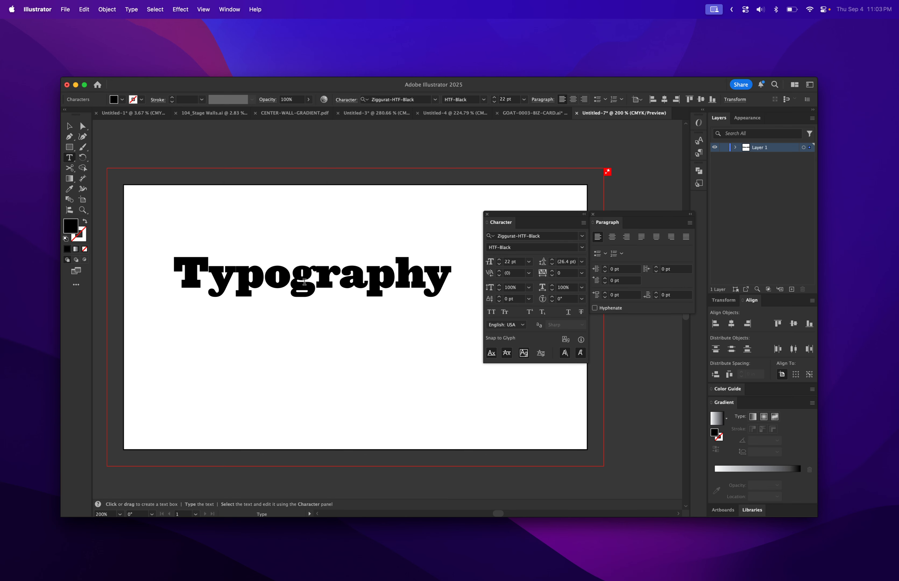
Set the tracking of the word "Typography" to 200
{"action": "double_click", "coordinate": [304, 281]}
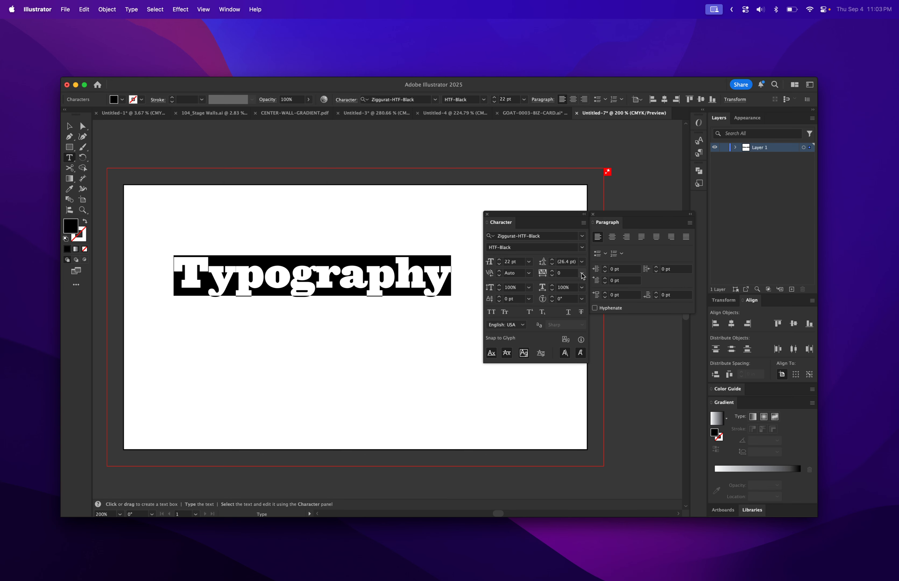
{"action": "left_click", "coordinate": [583, 274]}
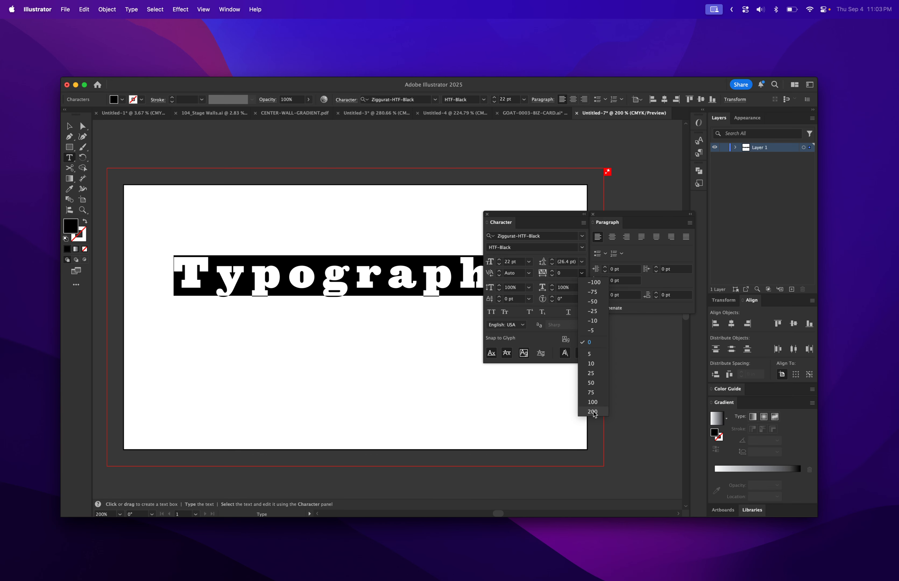
{"action": "left_click", "coordinate": [592, 411]}
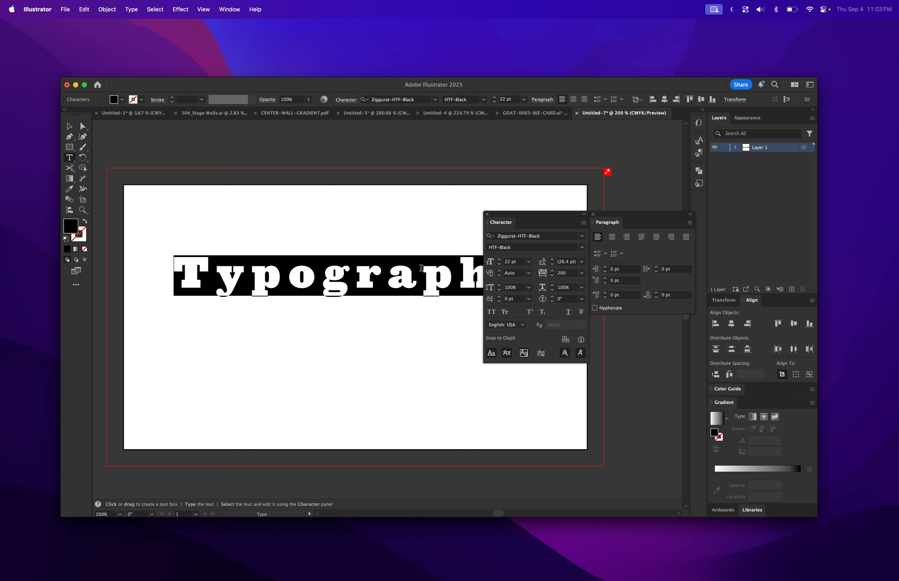
Reset the tracking of "Typography" to 0
{"action": "left_click", "coordinate": [582, 274]}
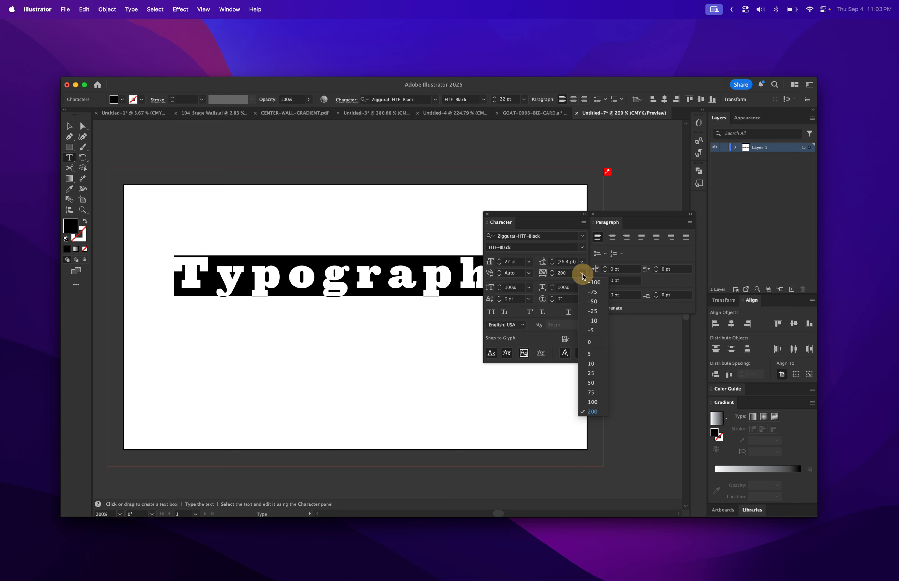
{"action": "left_click", "coordinate": [593, 342]}
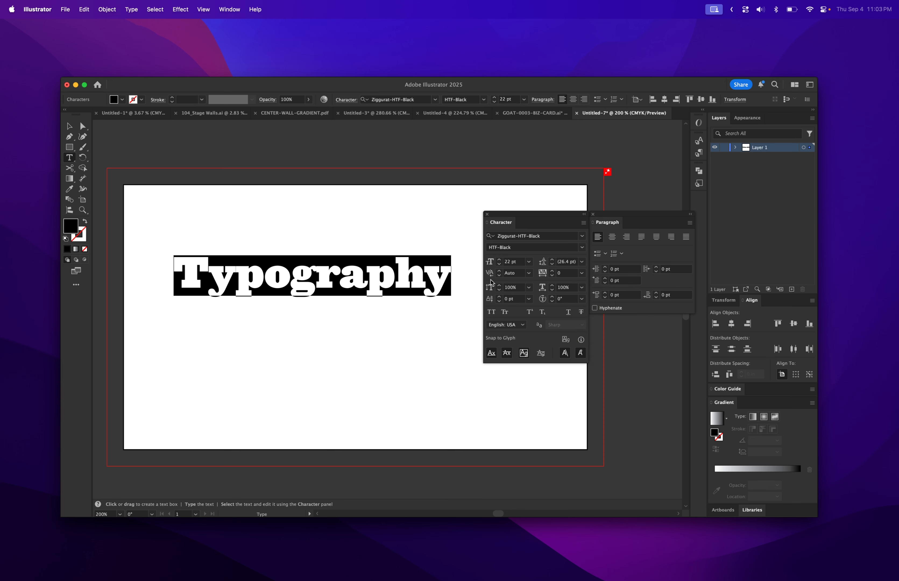
Set the kerning between the 'y' and 'p' of "Typography" to 34
{"action": "left_click", "coordinate": [208, 276]}
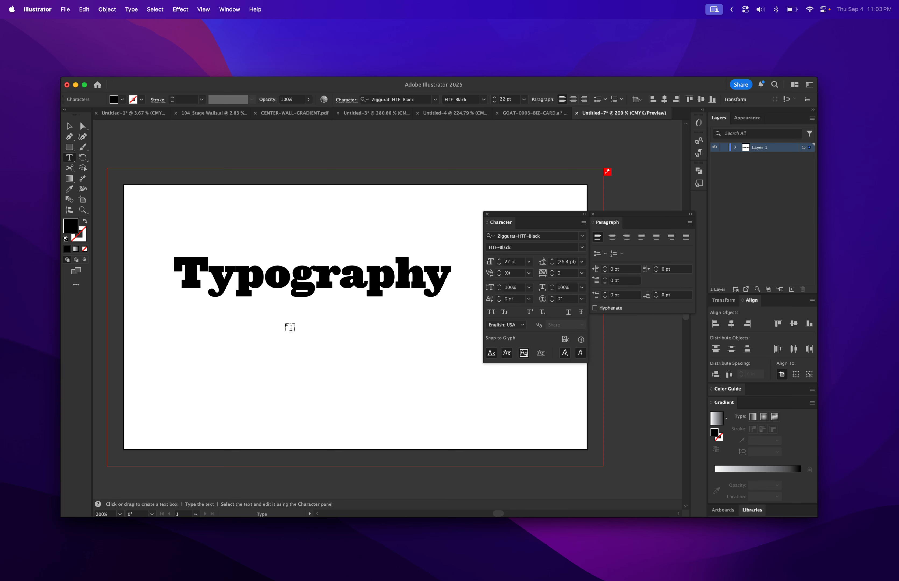
{"action": "left_click", "coordinate": [82, 210]}
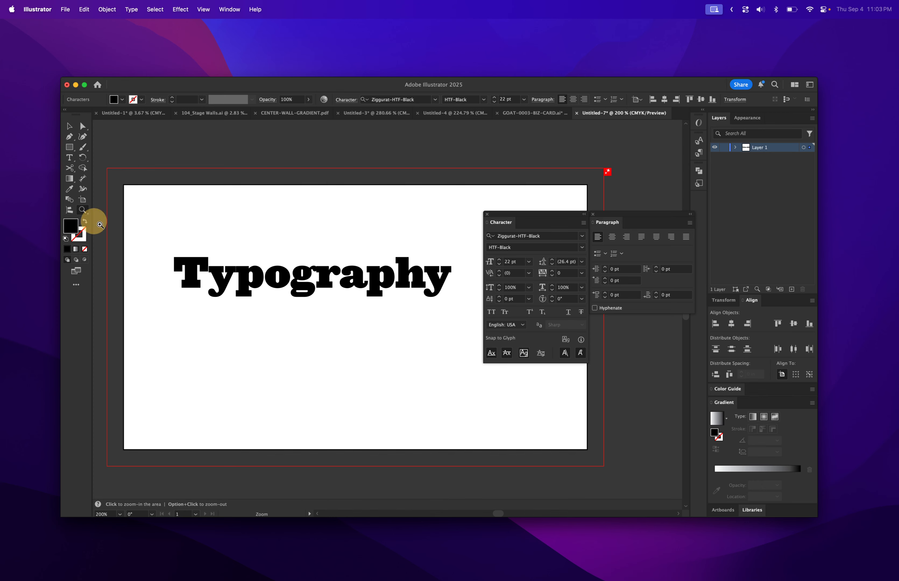
{"action": "left_click_drag", "start_coordinate": [206, 267], "coordinate": [382, 400]}
{"action": "key", "text": "t"}
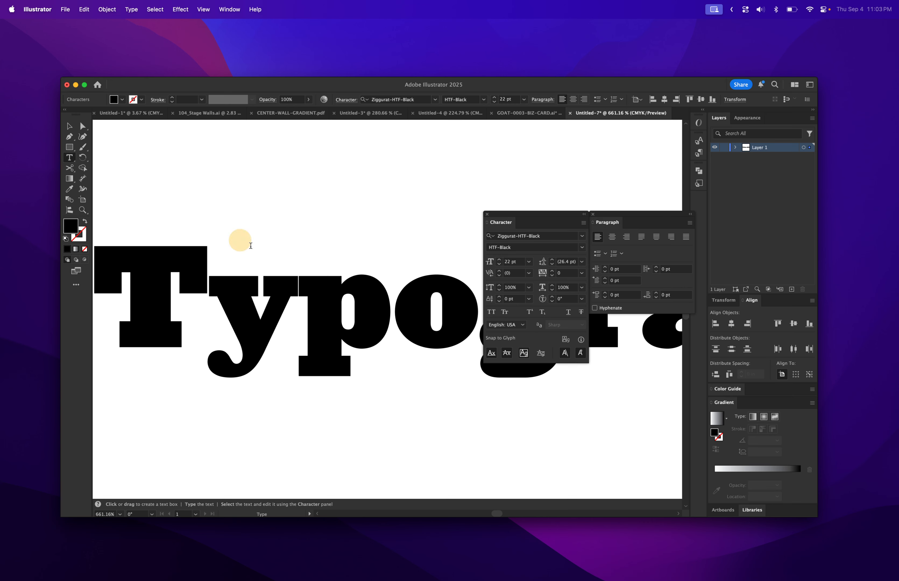
{"action": "left_click", "coordinate": [294, 325]}
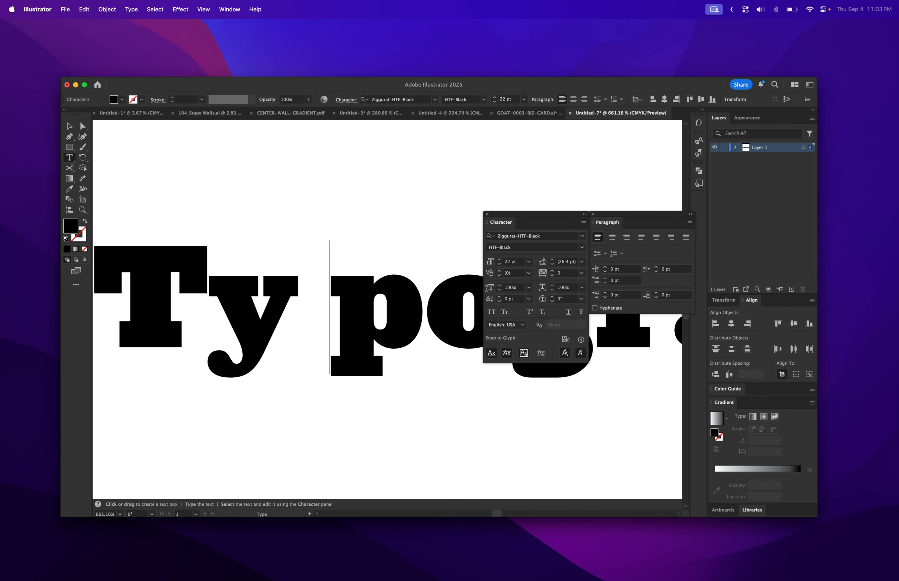
{"action": "key", "text": "BackSpace"}
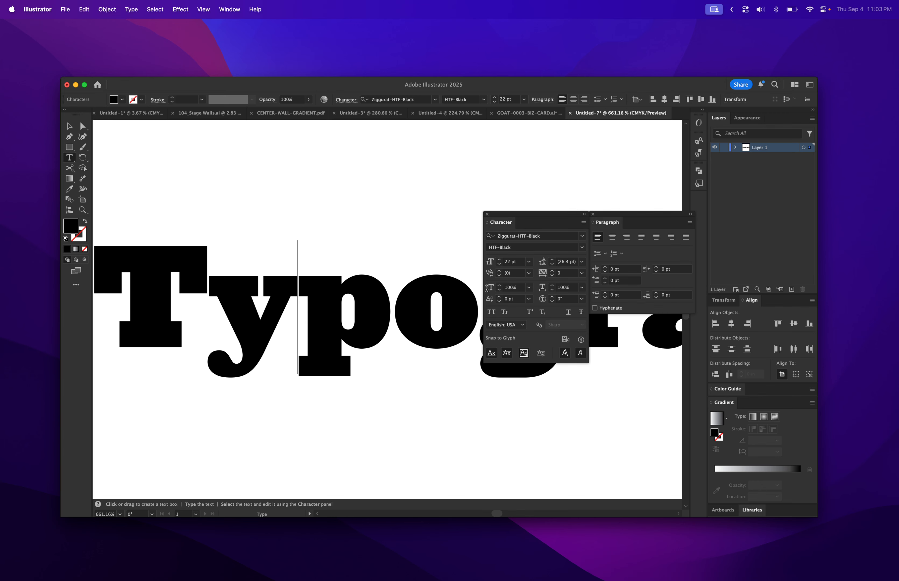
{"action": "left_click", "coordinate": [499, 270]}
{"action": "left_click", "coordinate": [499, 271]}
{"action": "left_click", "coordinate": [499, 271]}
{"action": "left_click", "coordinate": [499, 271]}
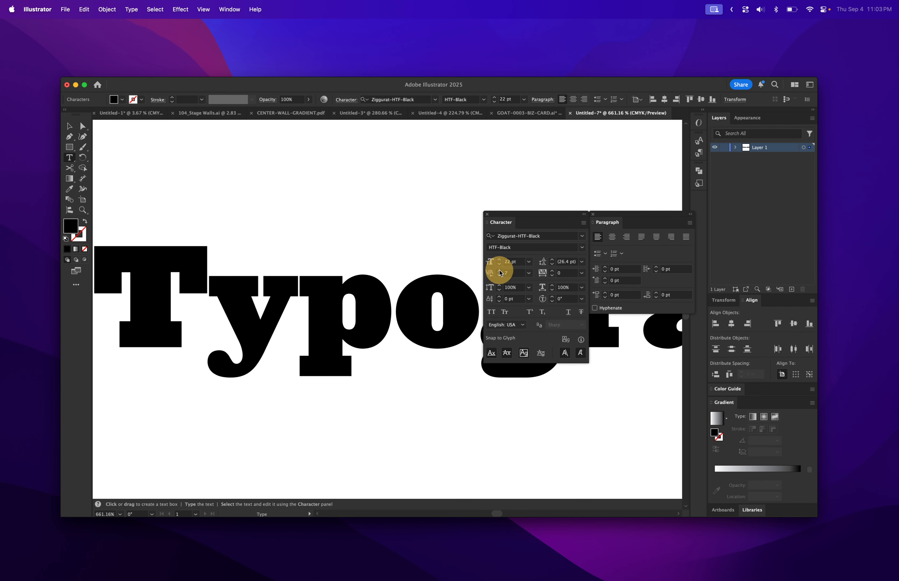
{"action": "left_click", "coordinate": [499, 270]}
{"action": "left_click", "coordinate": [500, 271]}
{"action": "left_click", "coordinate": [499, 271]}
{"action": "left_click", "coordinate": [499, 271]}
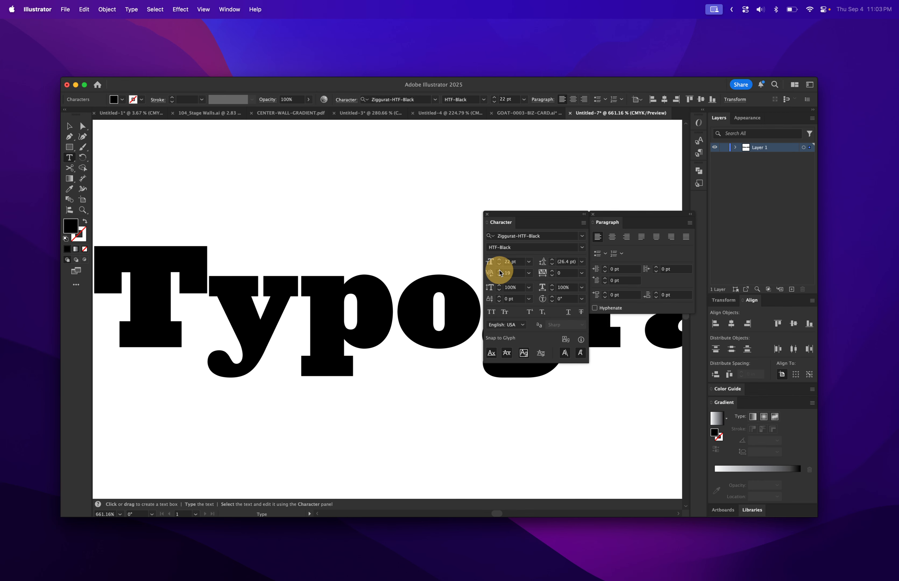
{"action": "left_click", "coordinate": [500, 271]}
{"action": "left_click", "coordinate": [500, 270]}
{"action": "left_click", "coordinate": [499, 271]}
{"action": "left_click", "coordinate": [499, 271]}
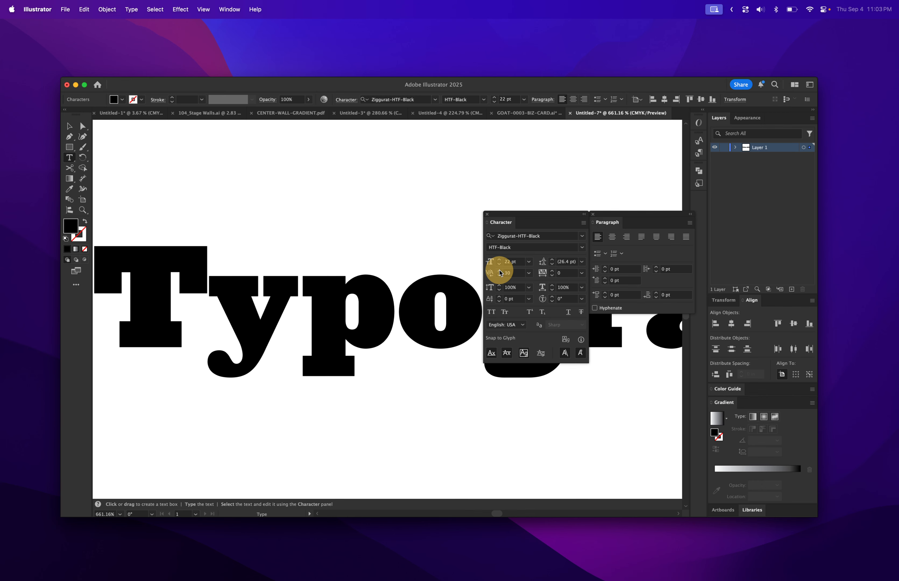
{"action": "left_click", "coordinate": [499, 271]}
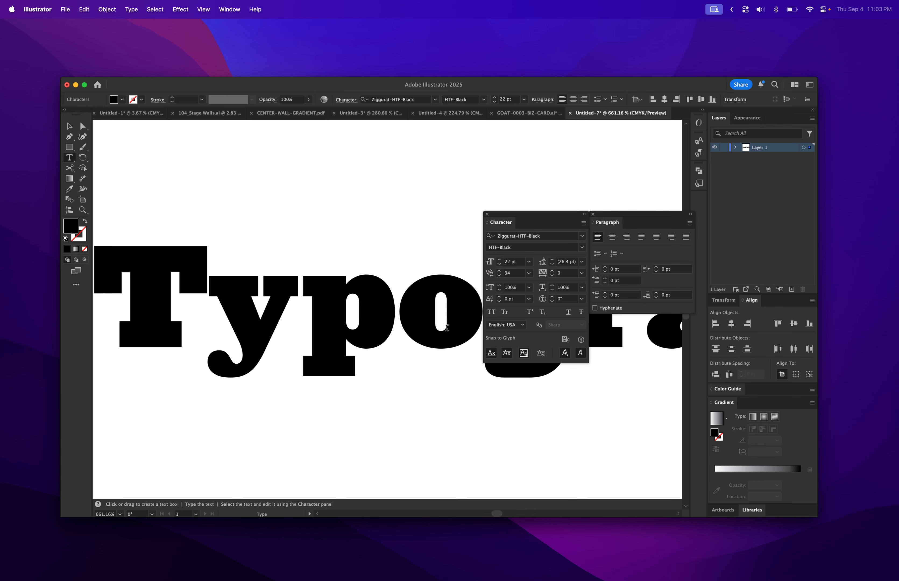
Set the kerning between the 'g' and 'r' of "Typography" to 50
{"action": "key", "text": "BackSpace"}
{"action": "left_click", "coordinate": [72, 129]}
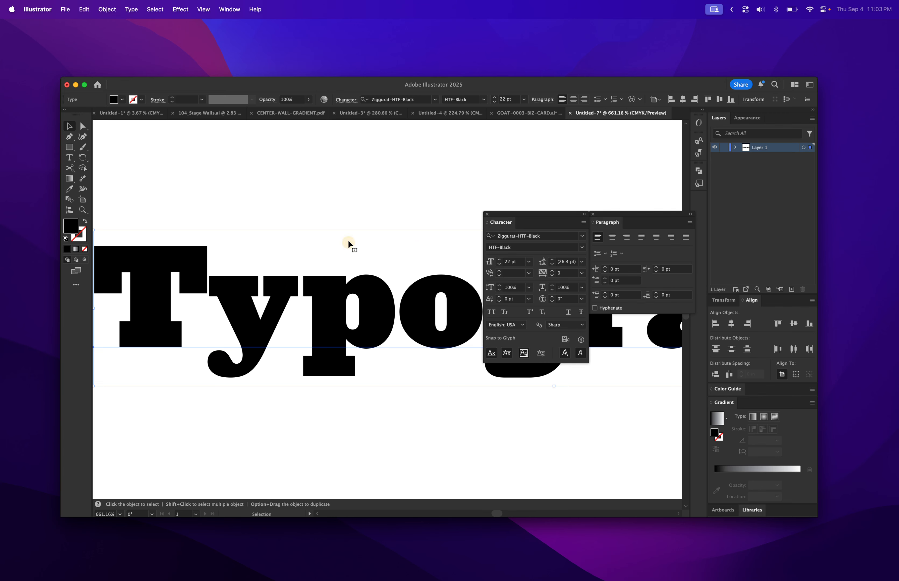
{"action": "left_click", "coordinate": [357, 203]}
{"action": "key", "text": "h"}
{"action": "left_click_drag", "start_coordinate": [407, 223], "coordinate": [176, 209]}
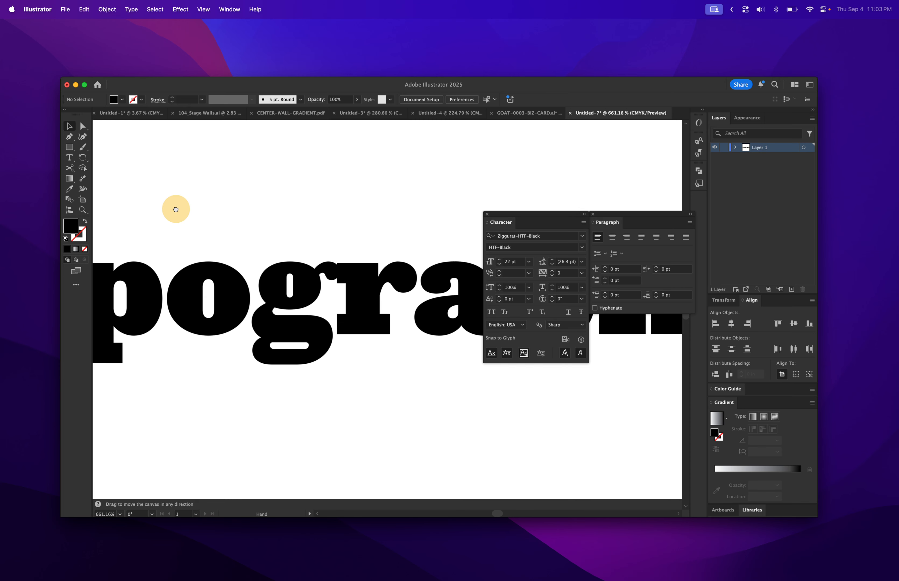
{"action": "key", "text": "v"}
{"action": "double_click", "coordinate": [336, 279]}
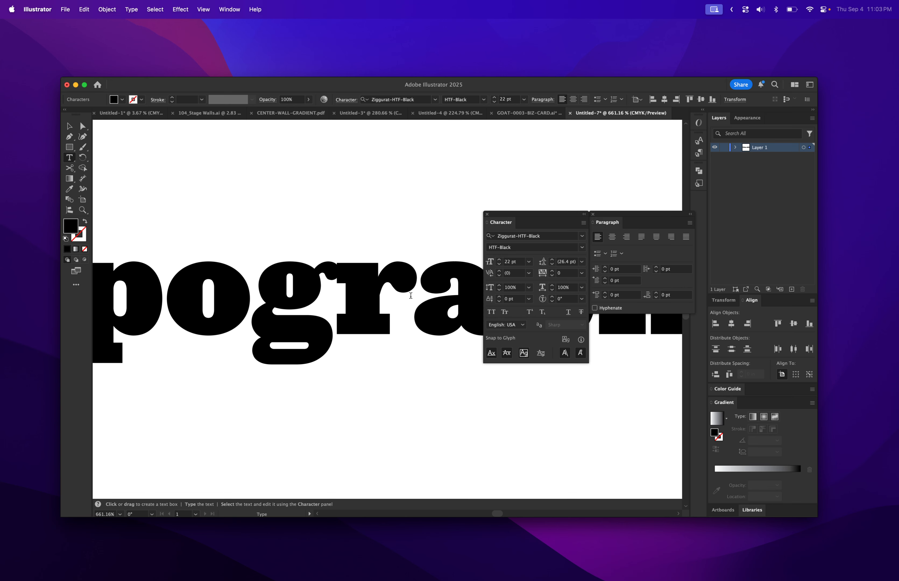
{"action": "left_click", "coordinate": [528, 273]}
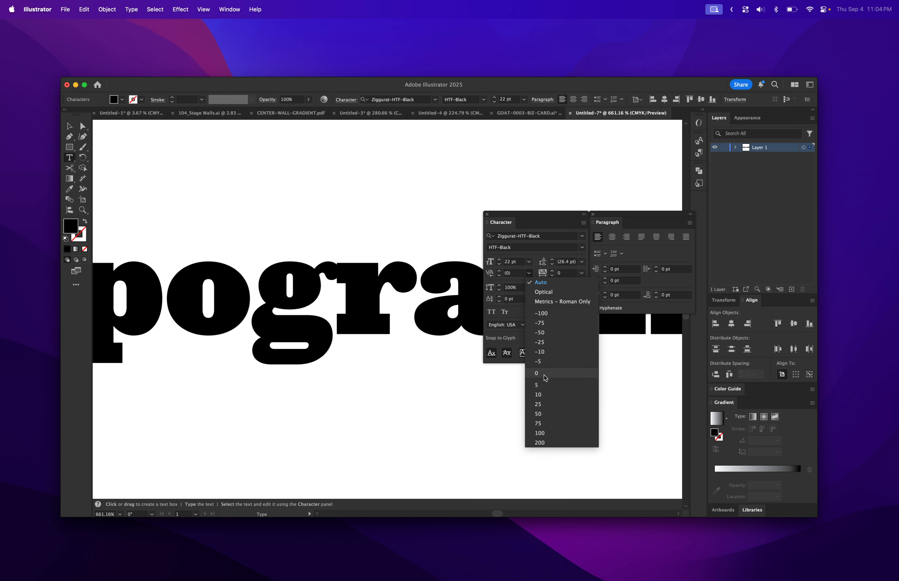
{"action": "left_click", "coordinate": [539, 413]}
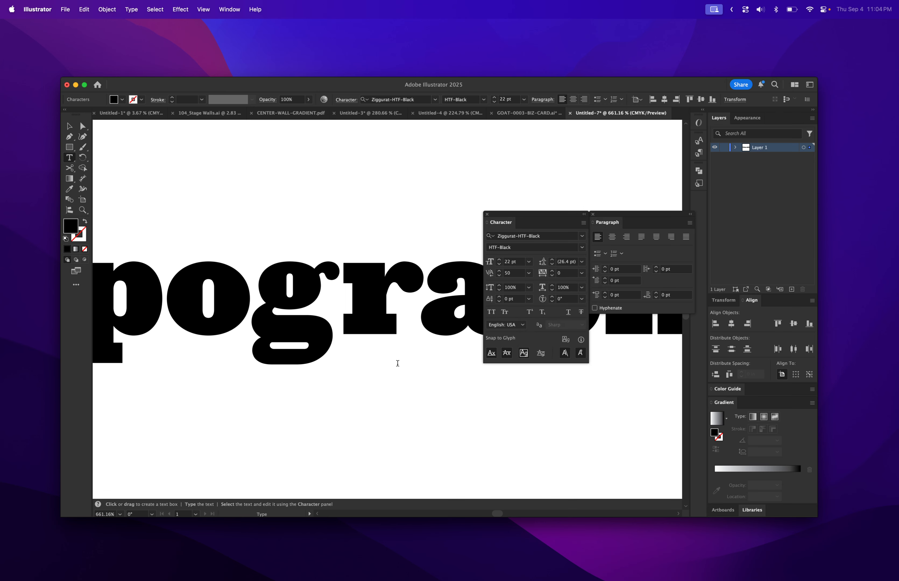
Apply All Caps to the "Typography" text
{"action": "left_click", "coordinate": [418, 301]}
{"action": "scroll", "coordinate": [419, 302], "scroll_direction": "right", "scroll_amount": 5}
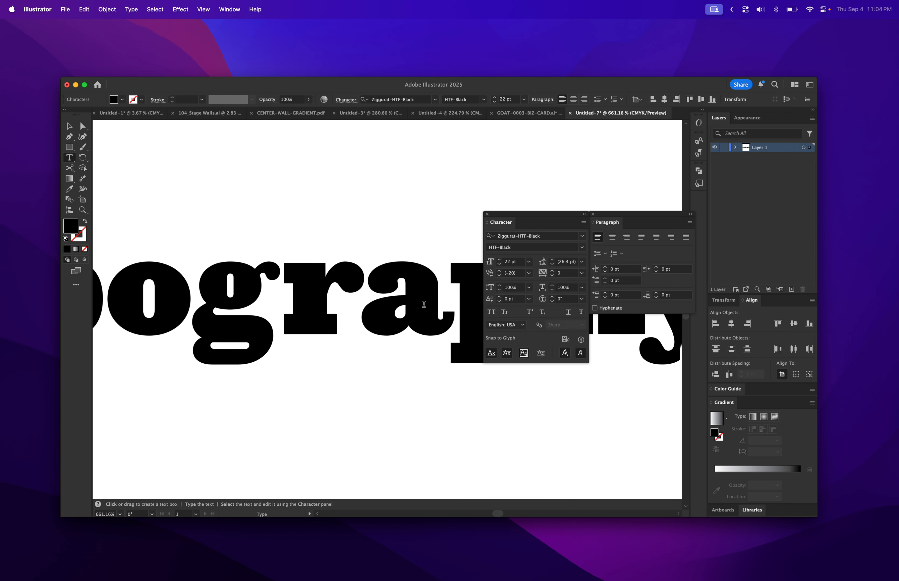
{"action": "scroll", "coordinate": [422, 303], "scroll_direction": "right", "scroll_amount": 6}
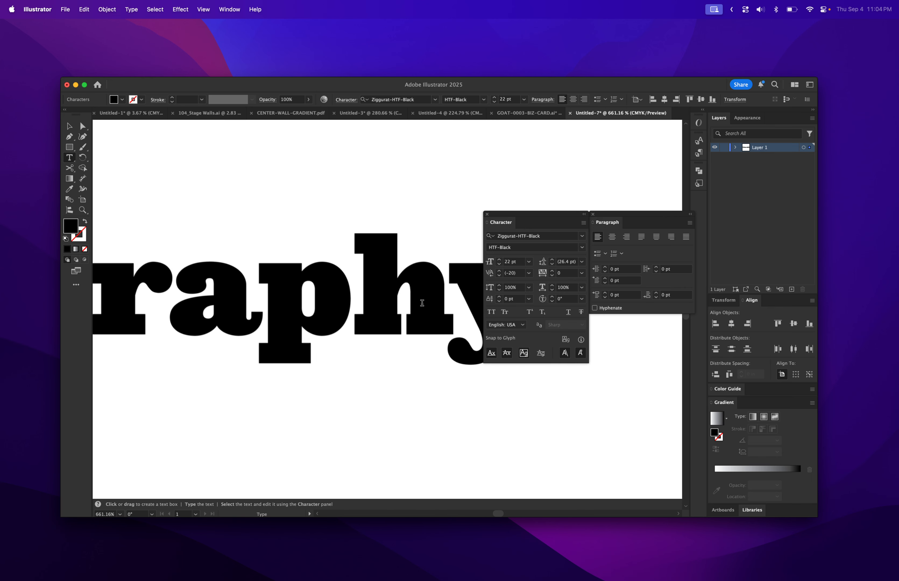
{"action": "scroll", "coordinate": [420, 303], "scroll_direction": "left", "scroll_amount": 6}
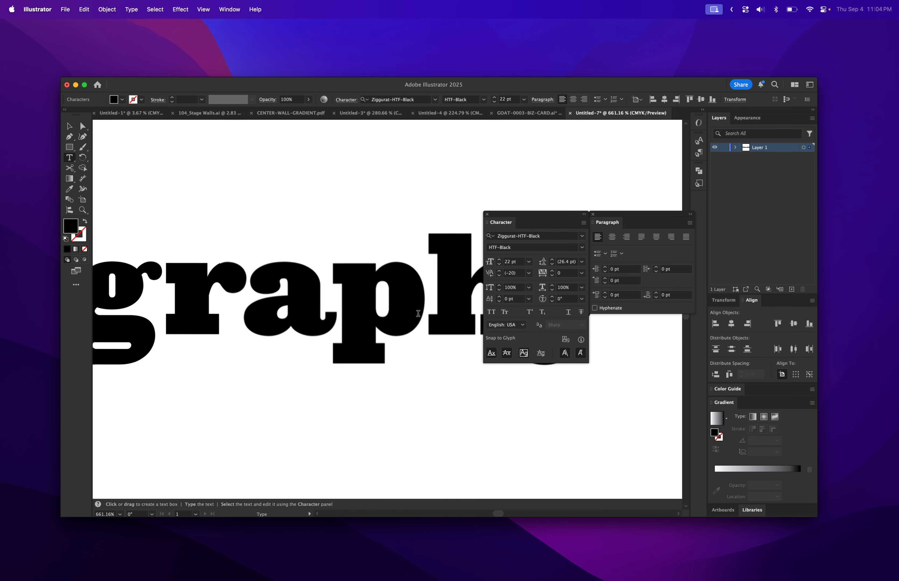
{"action": "scroll", "coordinate": [418, 313], "scroll_direction": "left", "scroll_amount": 2}
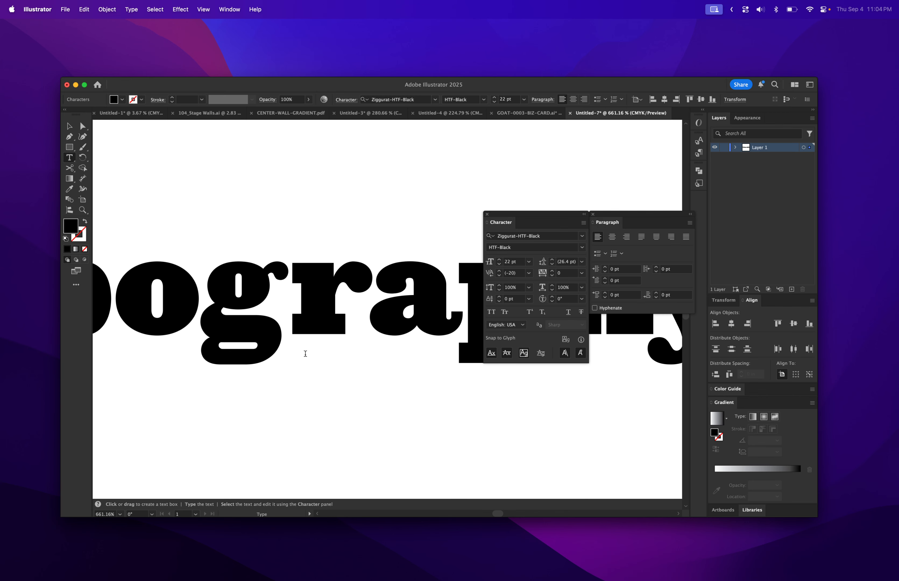
{"action": "left_click", "coordinate": [70, 126]}
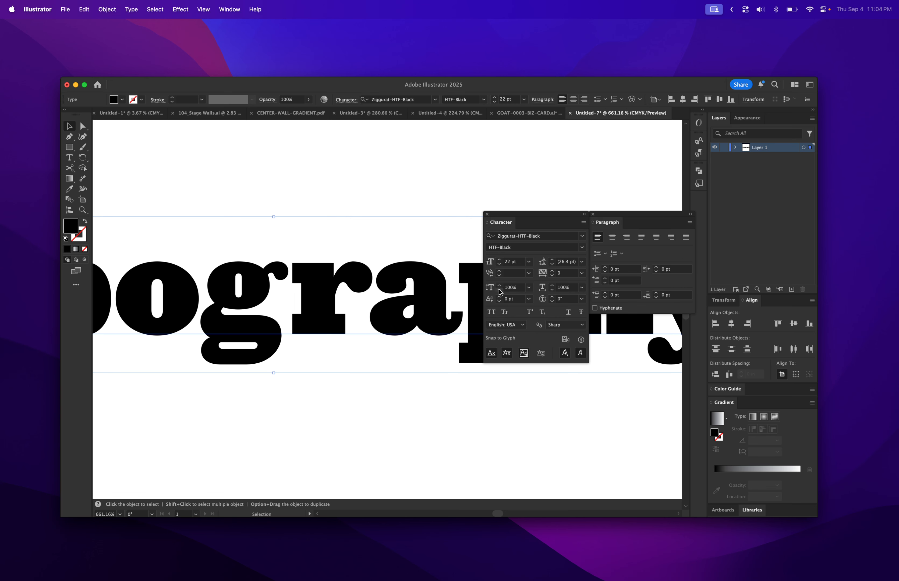
{"action": "left_click_drag", "start_coordinate": [499, 291], "coordinate": [552, 293]}
{"action": "left_click", "coordinate": [491, 312]}
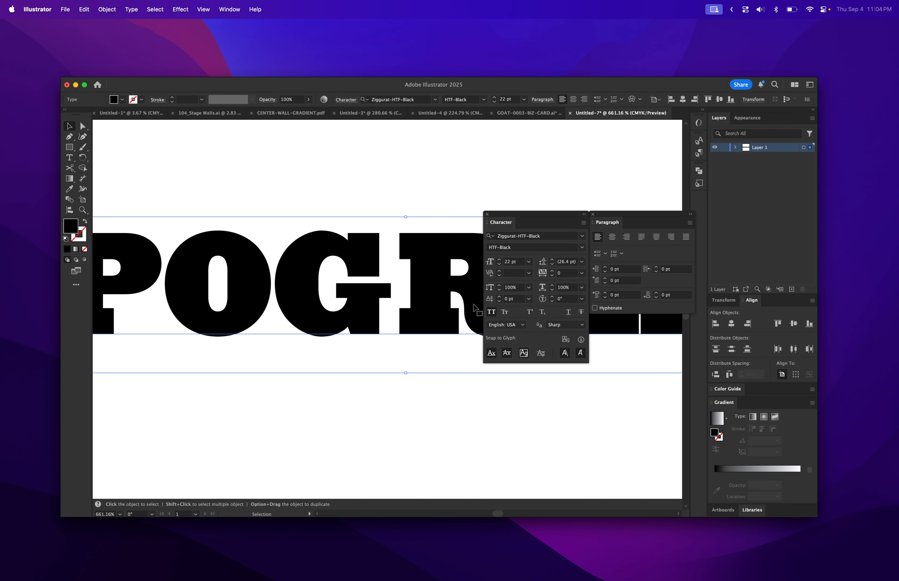
Switch the "Typography" text to Small Caps instead
{"action": "key", "text": "z"}
{"action": "left_click", "coordinate": [301, 284], "text": "alt"}
{"action": "left_click", "coordinate": [301, 283], "text": "alt"}
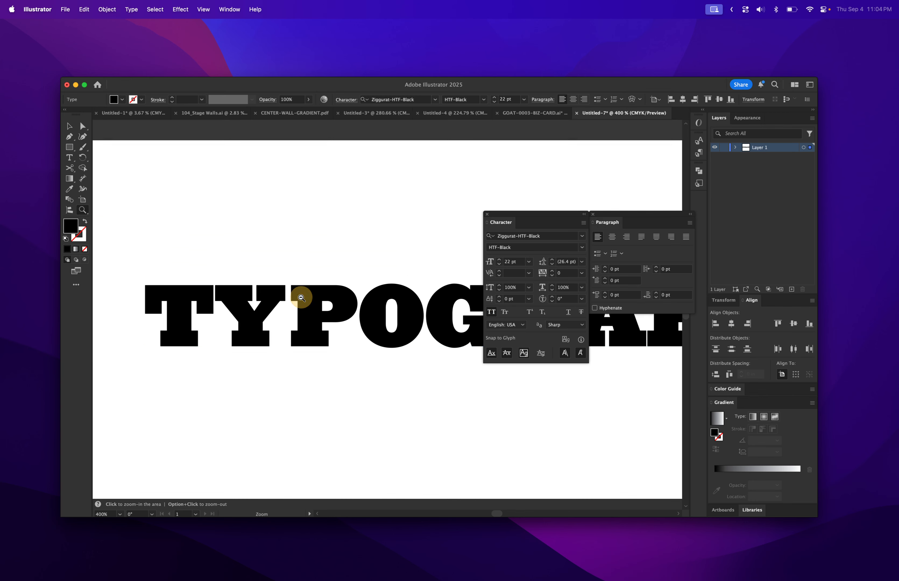
{"action": "left_click", "coordinate": [301, 297], "text": "alt"}
{"action": "left_click_drag", "start_coordinate": [374, 316], "coordinate": [241, 304]}
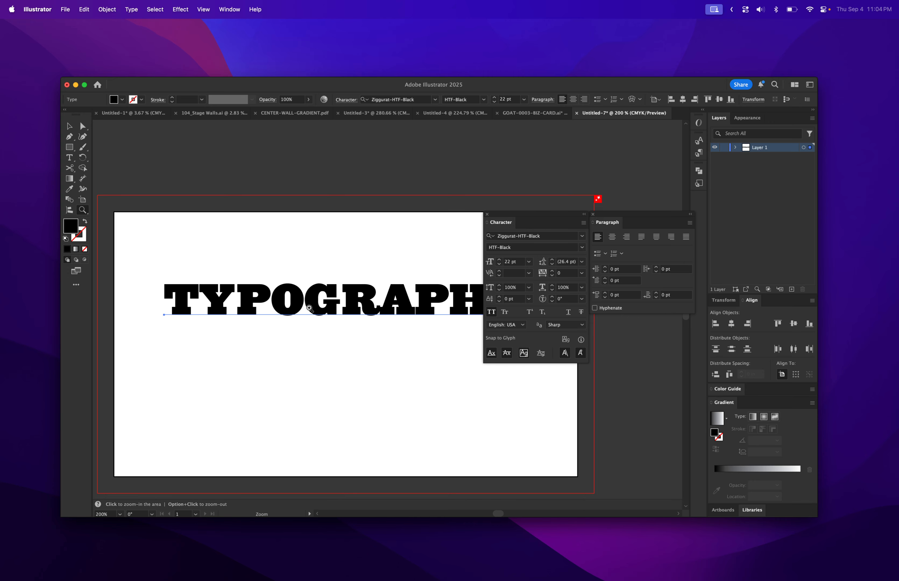
{"action": "key", "text": "v"}
{"action": "left_click", "coordinate": [505, 312]}
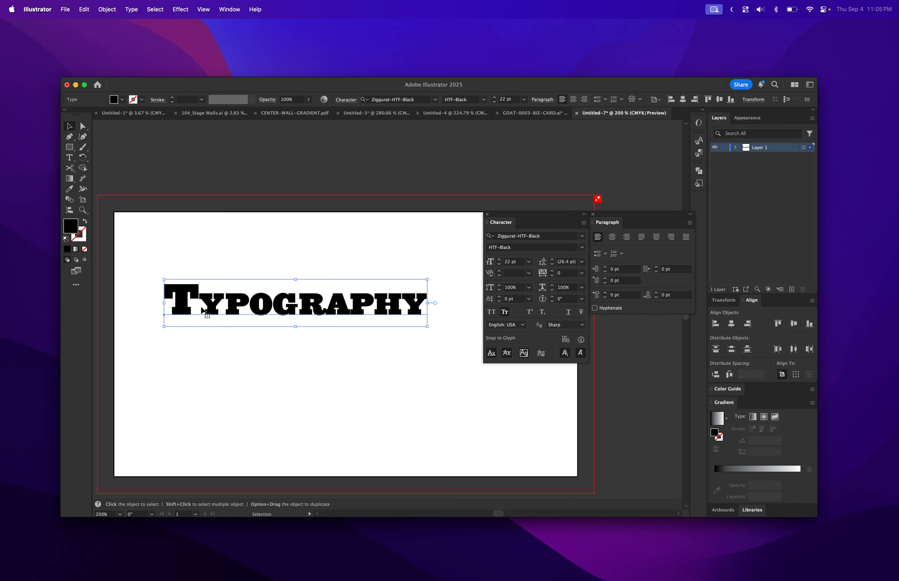
Append a lowercase 'h' to the word and turn Small Caps off for that letter
{"action": "double_click", "coordinate": [422, 307]}
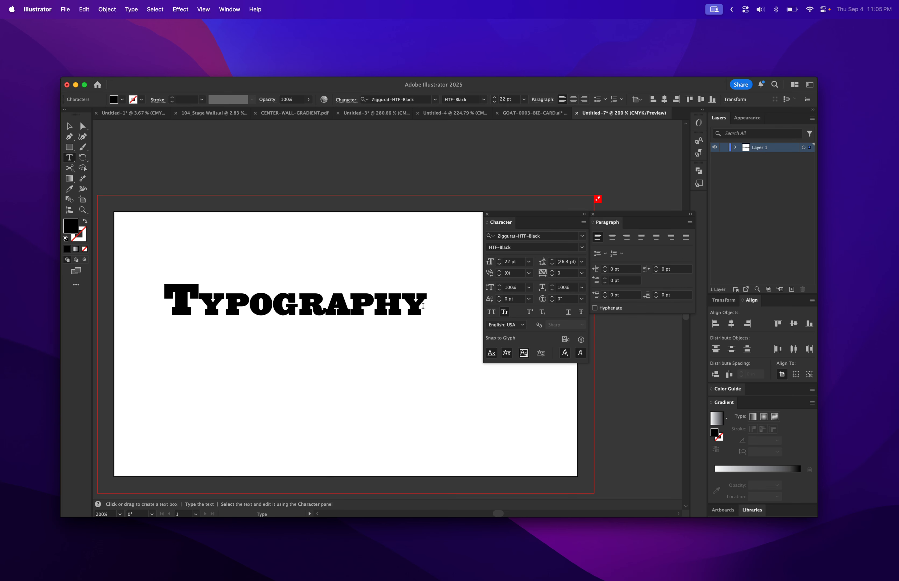
{"action": "type", "text": "h"}
{"action": "key", "text": "BackSpace"}
{"action": "type", "text": "h"}
{"action": "left_click_drag", "start_coordinate": [432, 306], "coordinate": [459, 299]}
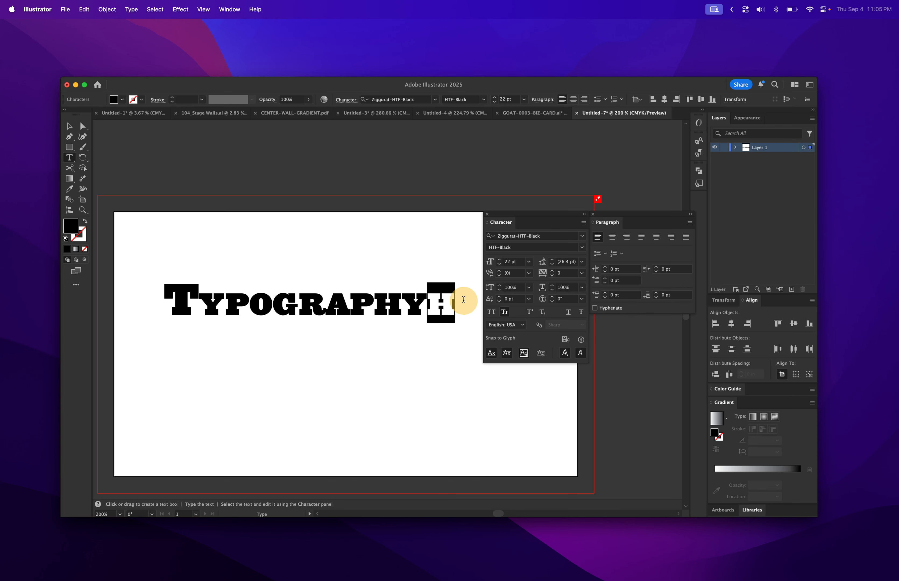
{"action": "left_click", "coordinate": [506, 312]}
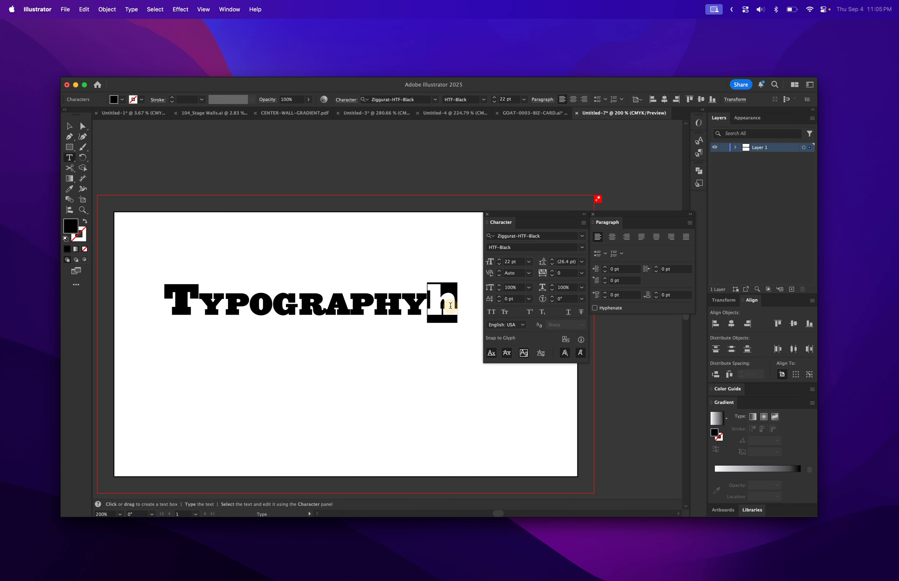
Replace the trailing 'y' and 'h' with two 'x' letters
{"action": "left_click", "coordinate": [436, 298]}
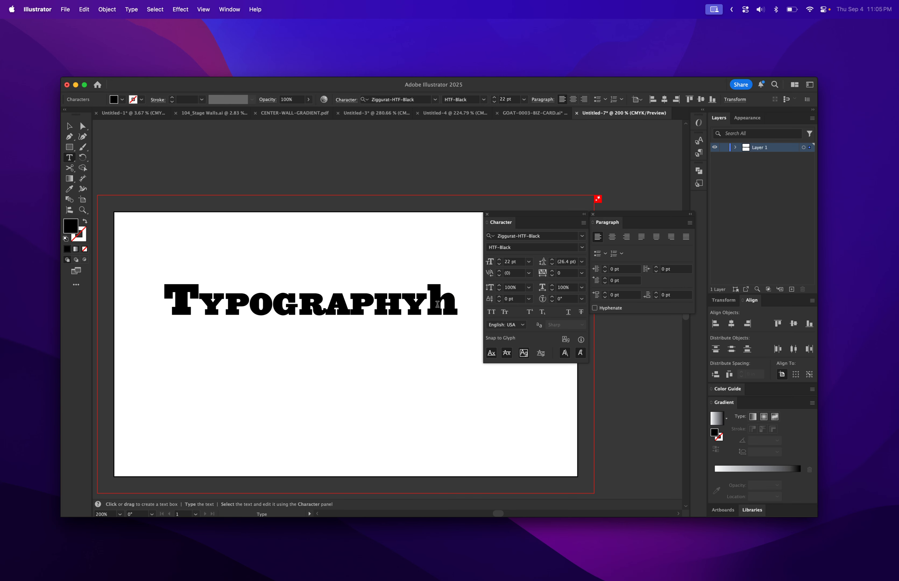
{"action": "key", "text": "shift+Right"}
{"action": "type", "text": "x"}
{"action": "left_click_drag", "start_coordinate": [427, 305], "coordinate": [413, 306]}
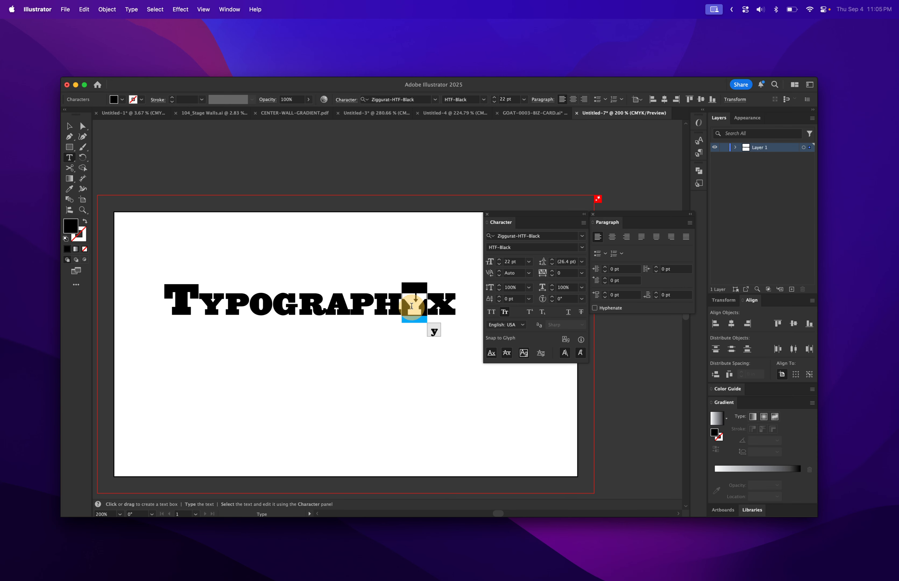
{"action": "type", "text": "x"}
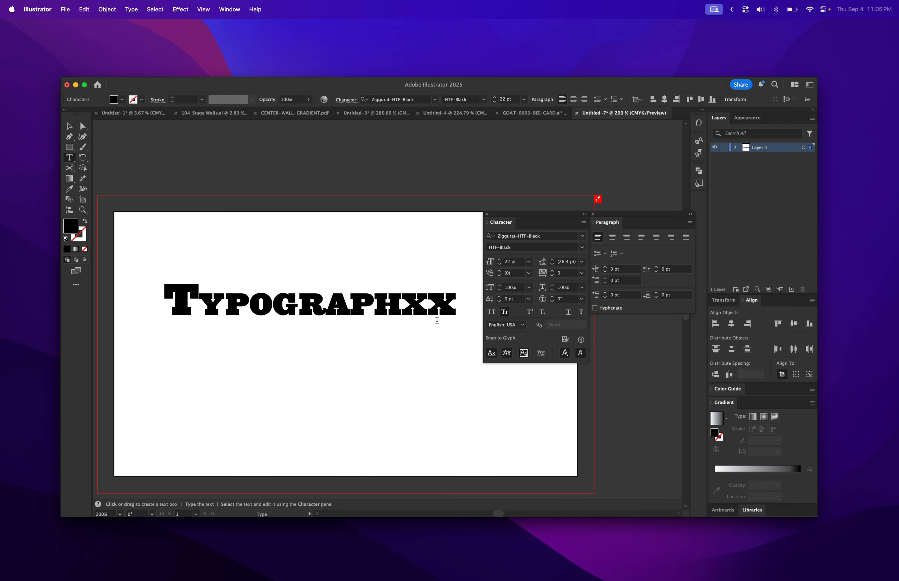
Delete the "Typographxx" text object
{"action": "left_click", "coordinate": [82, 210]}
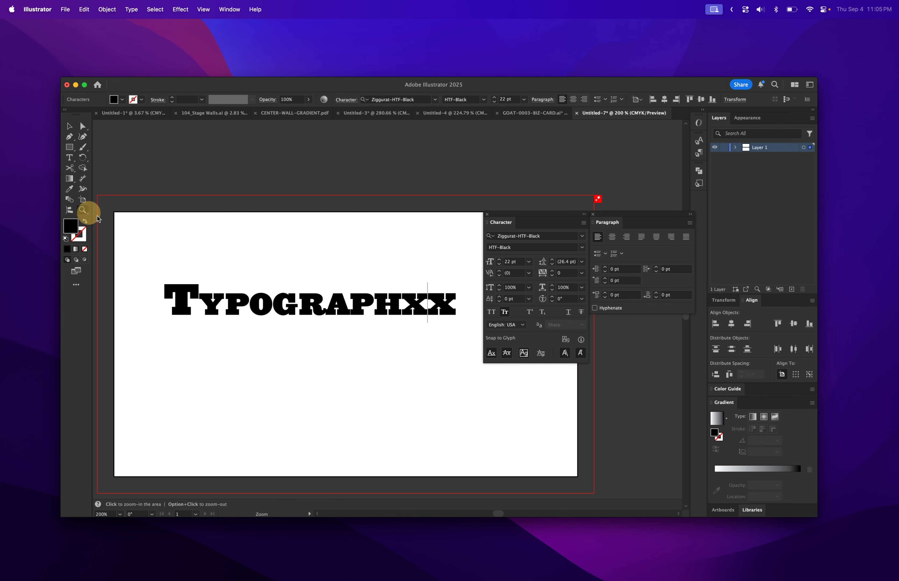
{"action": "left_click_drag", "start_coordinate": [399, 281], "coordinate": [585, 408]}
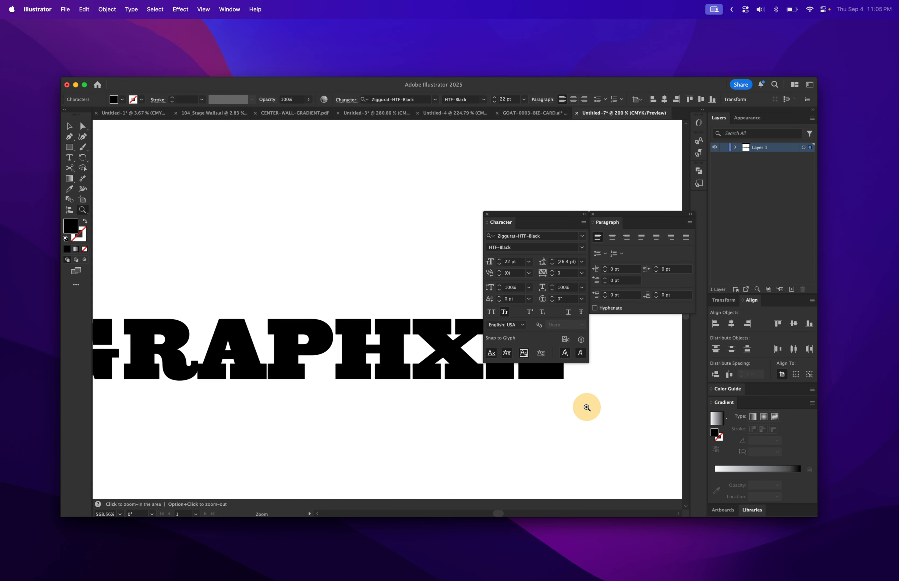
{"action": "scroll", "coordinate": [470, 415], "scroll_direction": "right", "scroll_amount": 10}
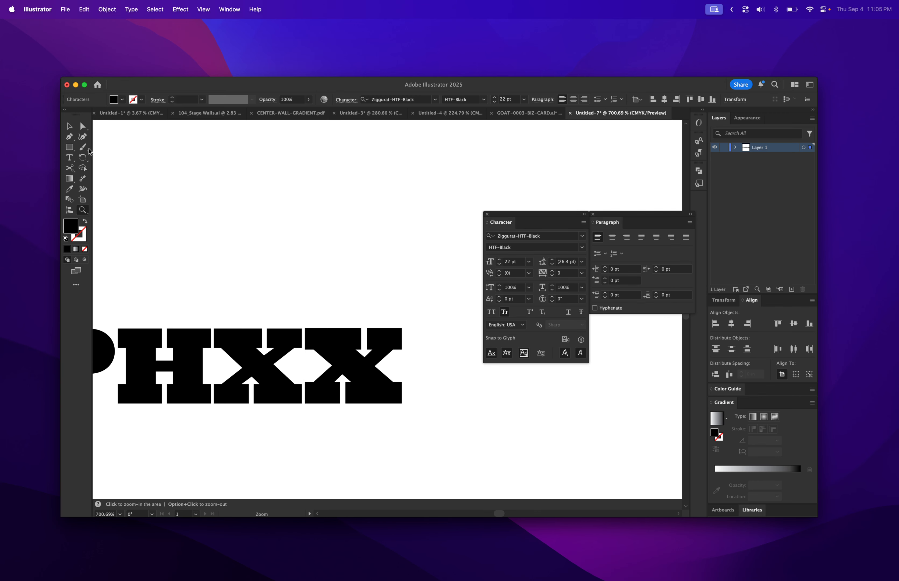
{"action": "left_click", "coordinate": [69, 126]}
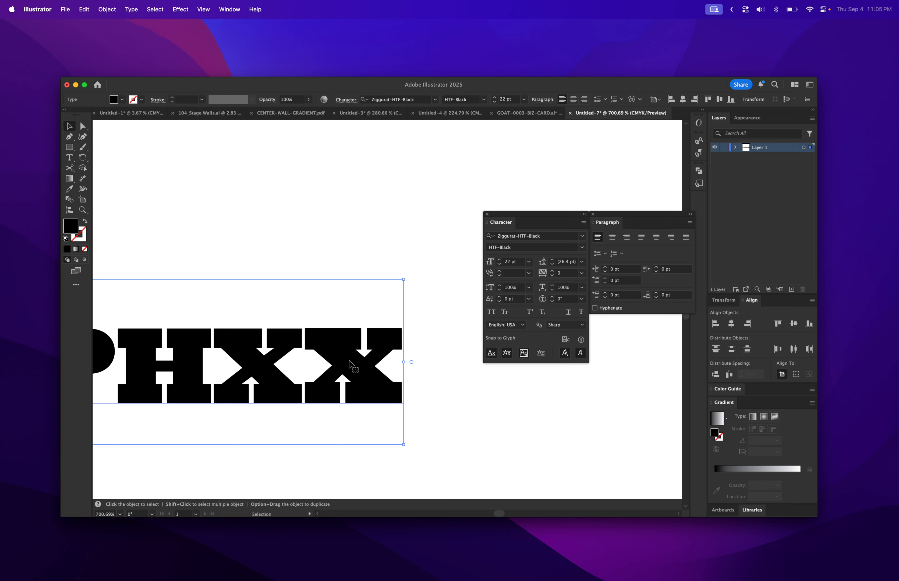
{"action": "left_click", "coordinate": [350, 388]}
{"action": "key", "text": "Delete"}
Draw an area text box filled with placeholder text
{"action": "key", "text": "z"}
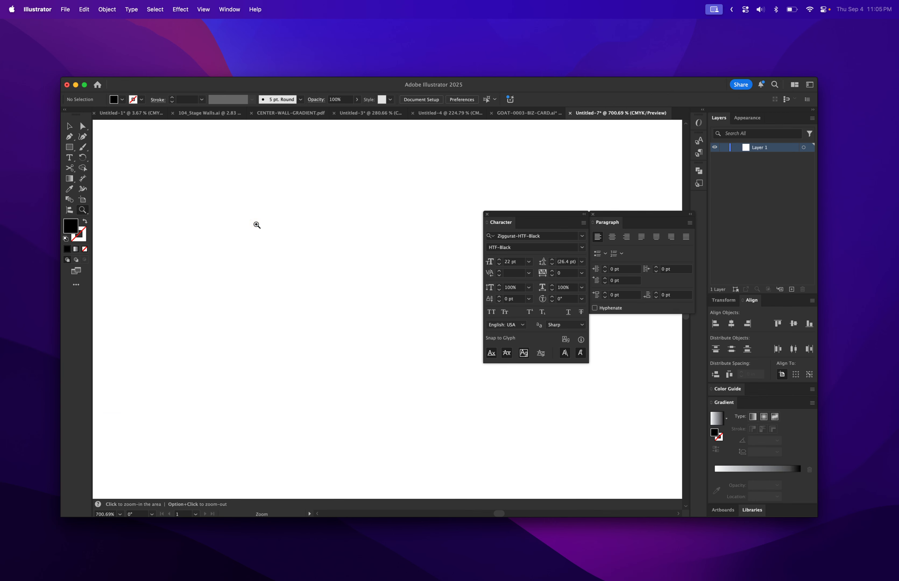
{"action": "left_click", "coordinate": [227, 255], "text": "alt"}
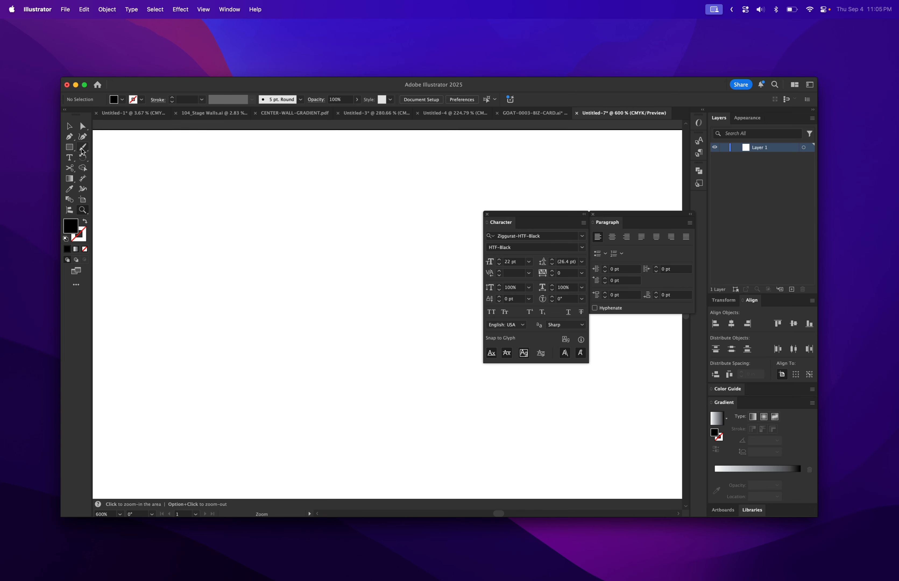
{"action": "left_click", "coordinate": [69, 157]}
{"action": "left_click_drag", "start_coordinate": [173, 186], "coordinate": [388, 456]}
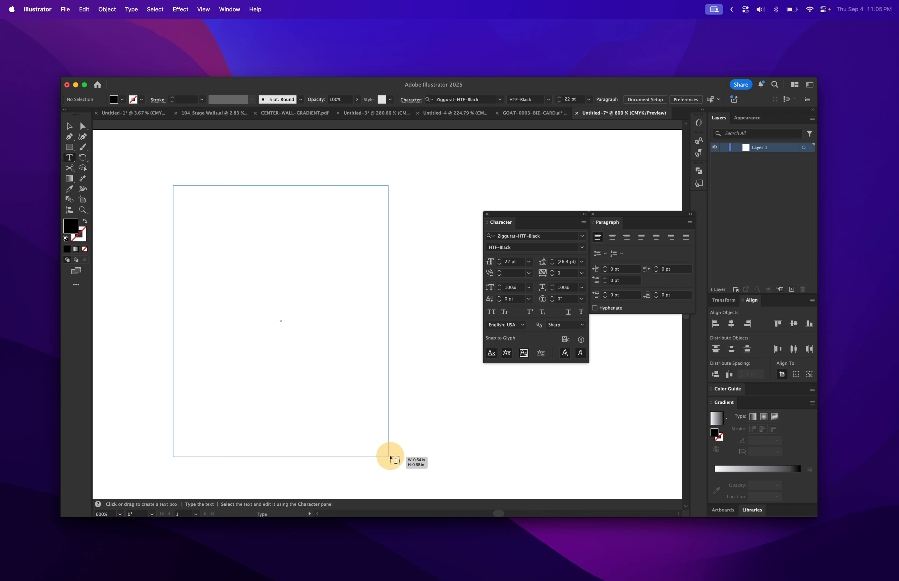
Set the placeholder text to Times Italic at 5 pt
{"action": "left_click", "coordinate": [527, 263]}
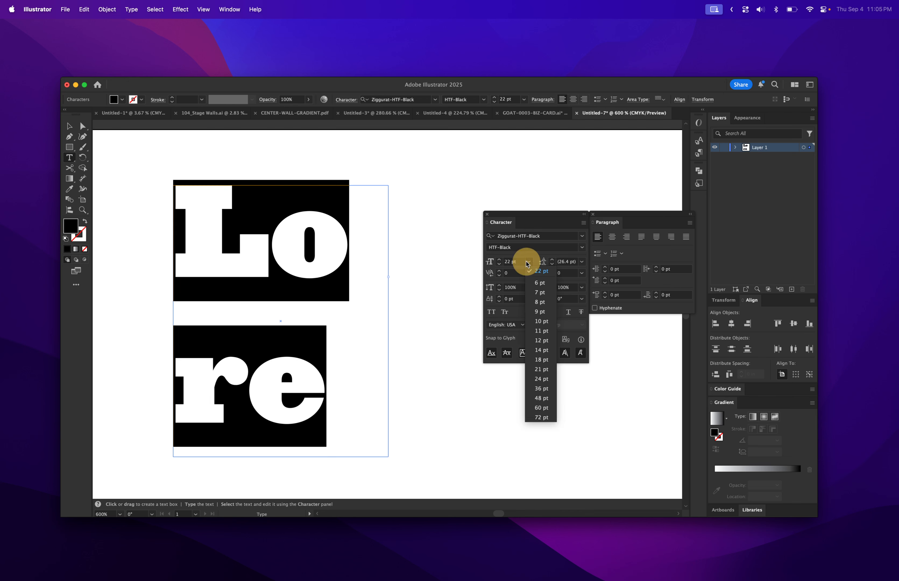
{"action": "left_click", "coordinate": [540, 293]}
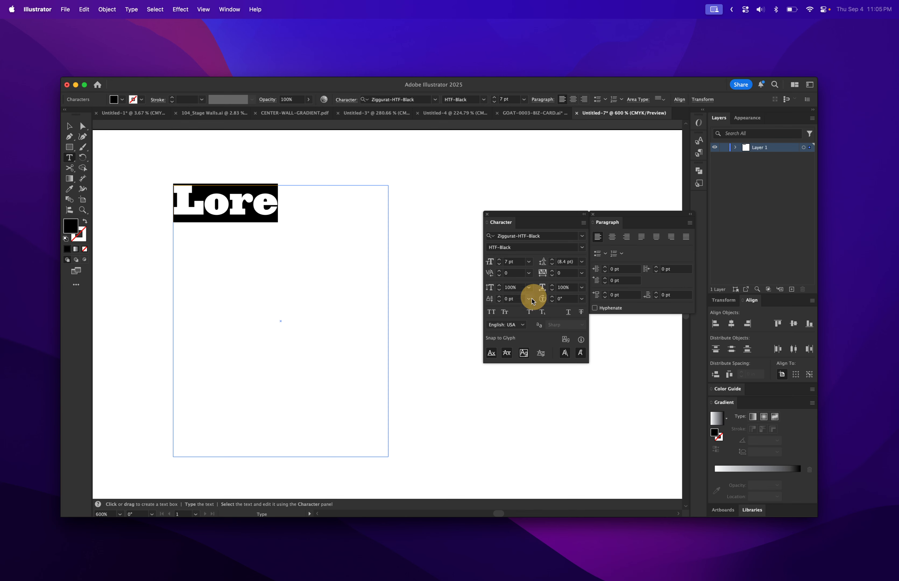
{"action": "left_click", "coordinate": [582, 236]}
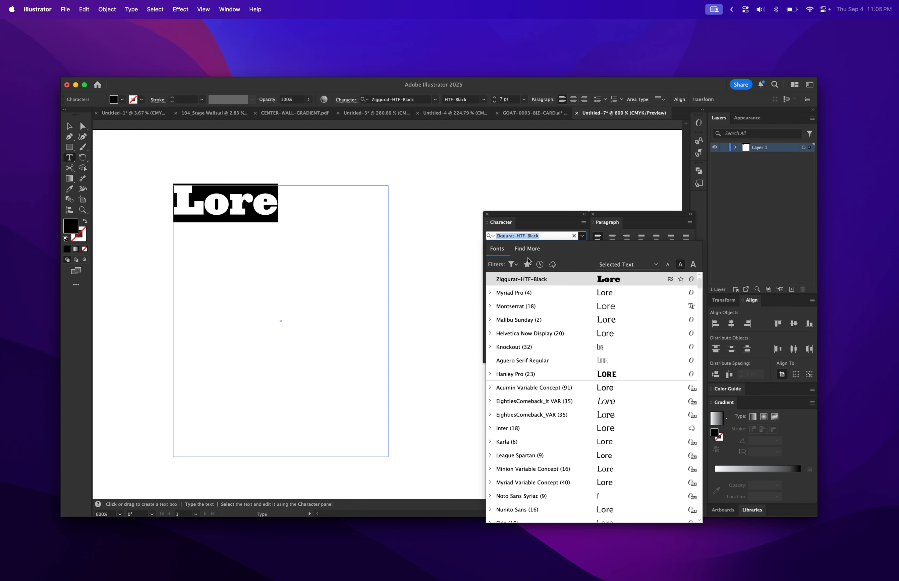
{"action": "type", "text": "time"}
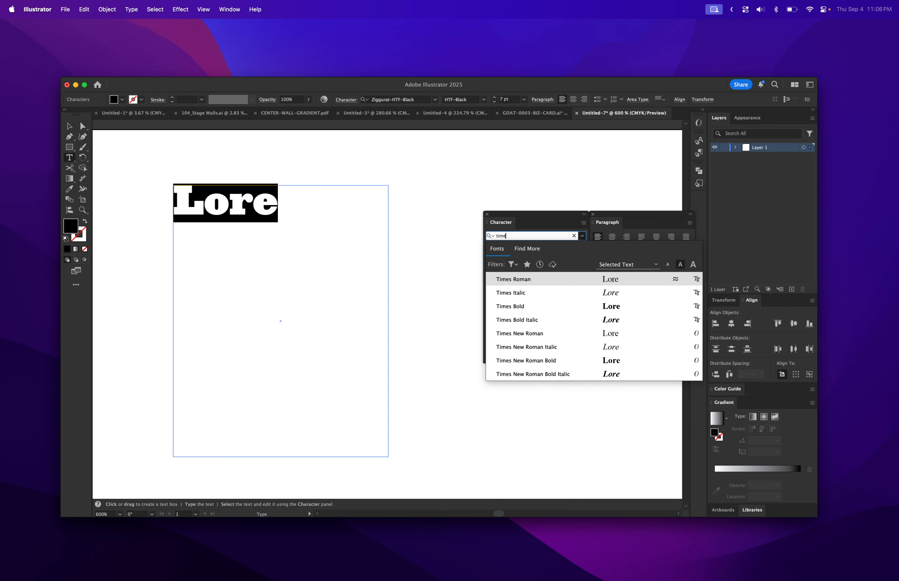
{"action": "left_click", "coordinate": [534, 294]}
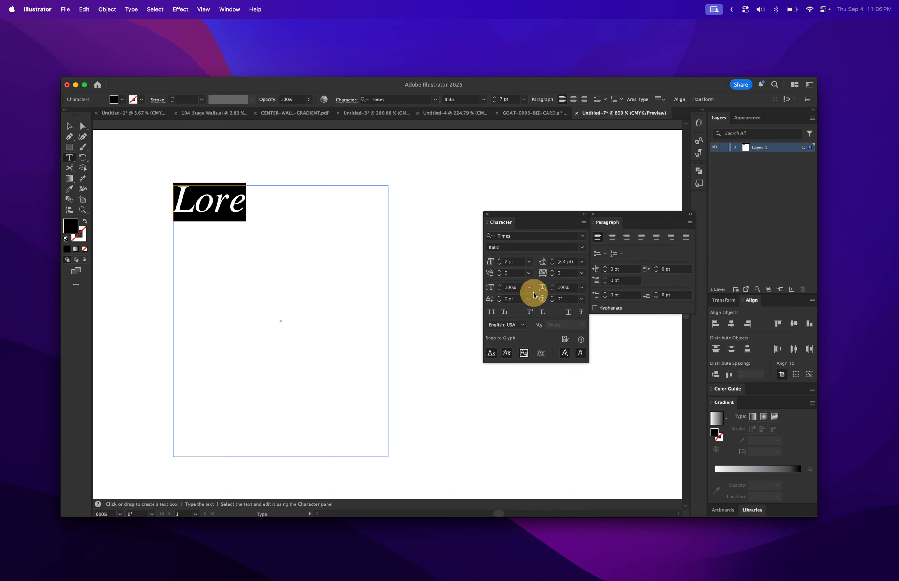
{"action": "left_click", "coordinate": [499, 264]}
{"action": "left_click", "coordinate": [499, 265]}
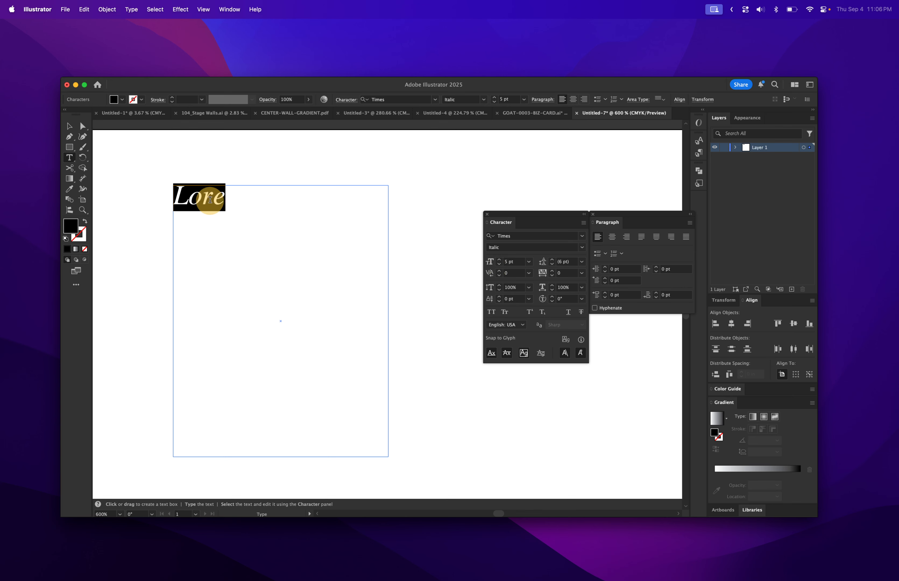
Replace the placeholder with typed filler text beginning "fdsaj fdsjfk dsaj fk"
{"action": "type", "text": "fdsaj fdsjfk dsaj fk jdsk afjdsk fj"}
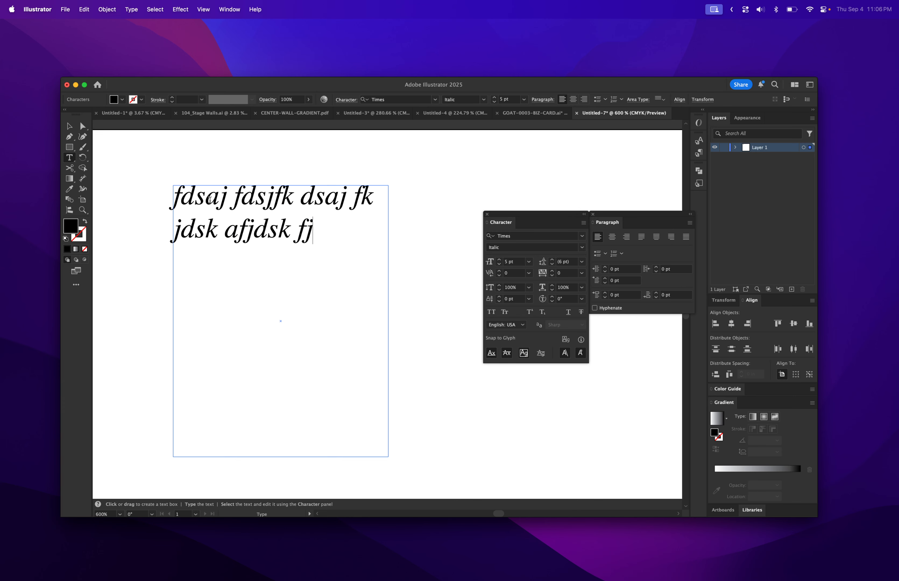
{"action": "type", "text": "dskl afjdskla fjdskl fjsdkla fjaklsd fjklsad jfdksa jfdska jfkldsa jfklasd jfklads"}
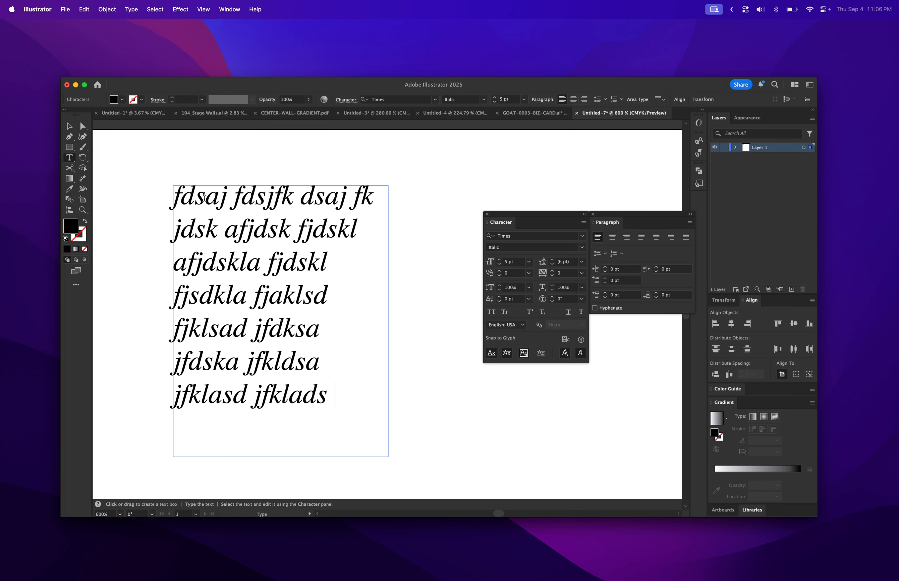
Widen the area text box and set its paragraph alignment to justify with the last line aligned left
{"action": "left_click", "coordinate": [69, 126]}
{"action": "left_click_drag", "start_coordinate": [388, 321], "coordinate": [429, 321]}
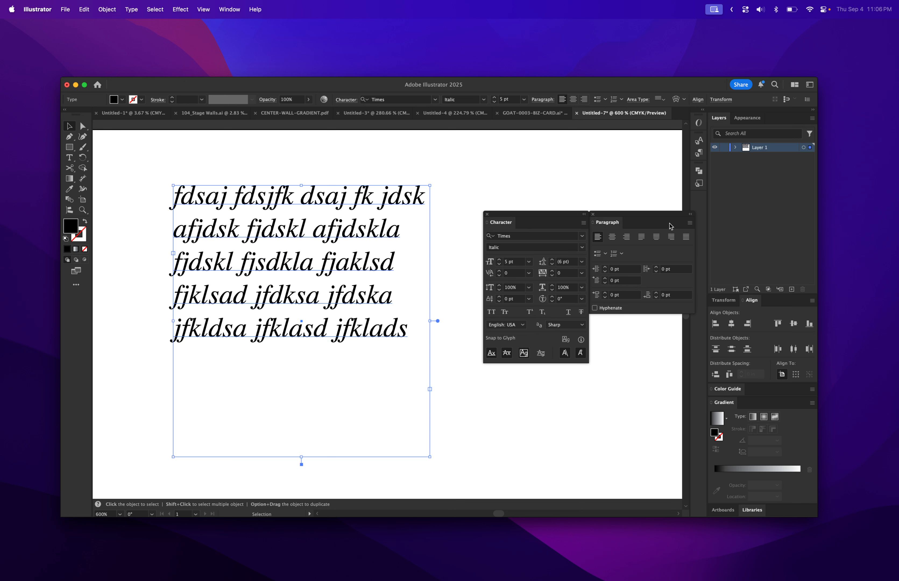
{"action": "left_click", "coordinate": [598, 237]}
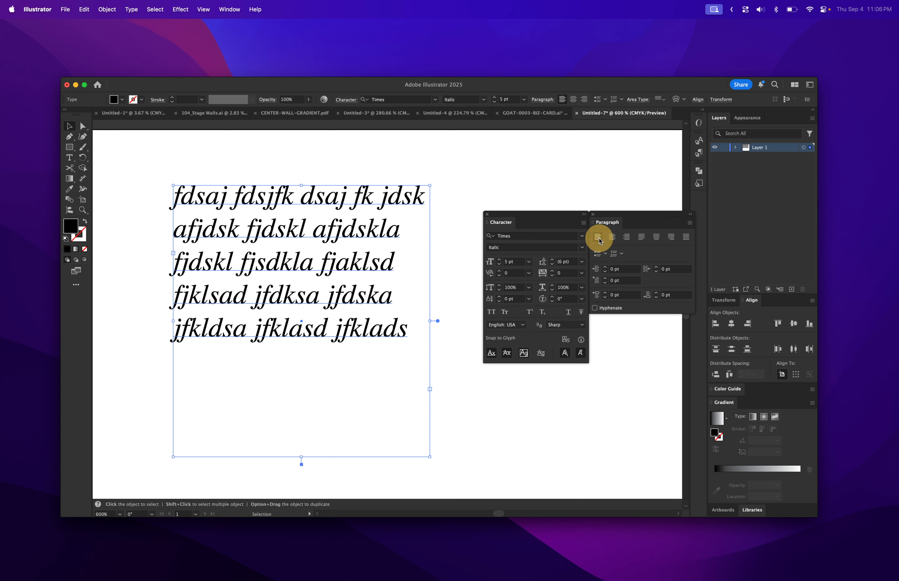
{"action": "left_click", "coordinate": [612, 238]}
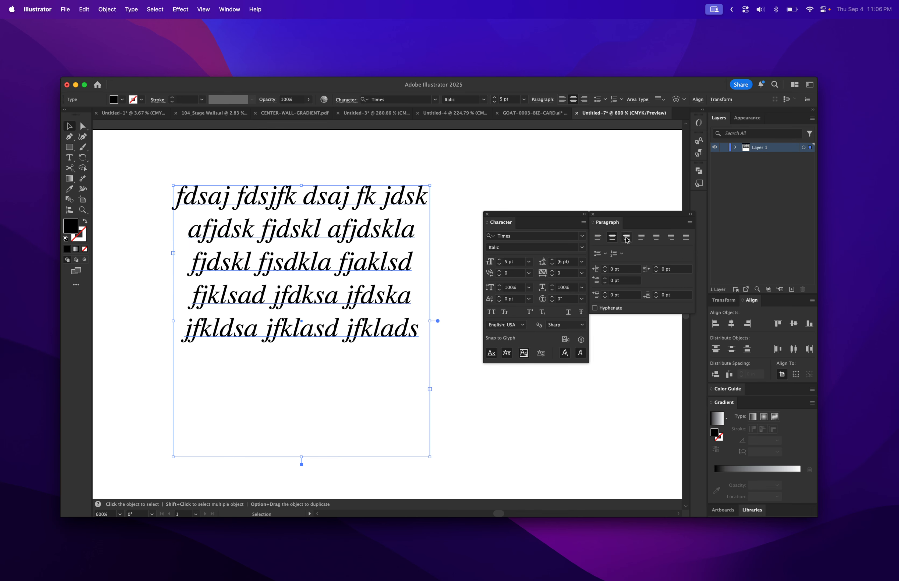
{"action": "left_click", "coordinate": [627, 238]}
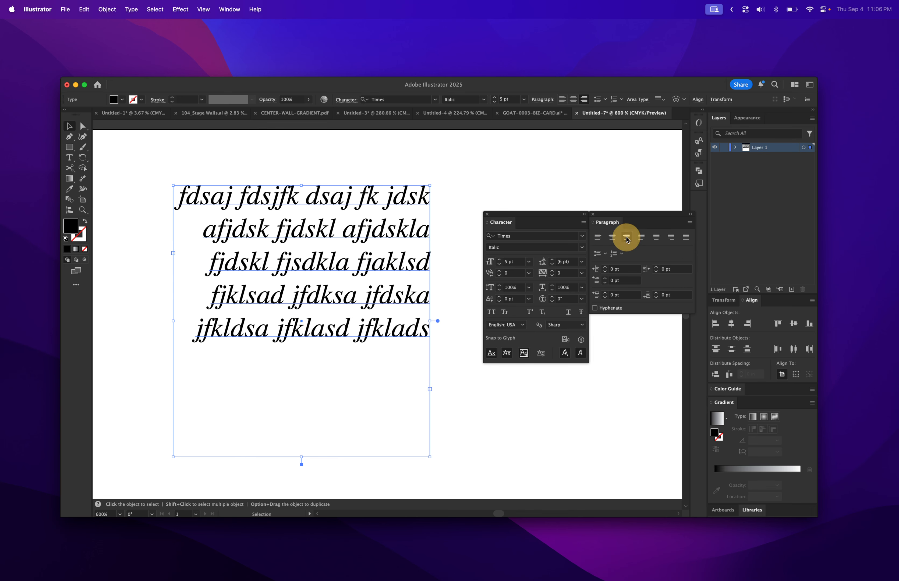
{"action": "left_click", "coordinate": [642, 237]}
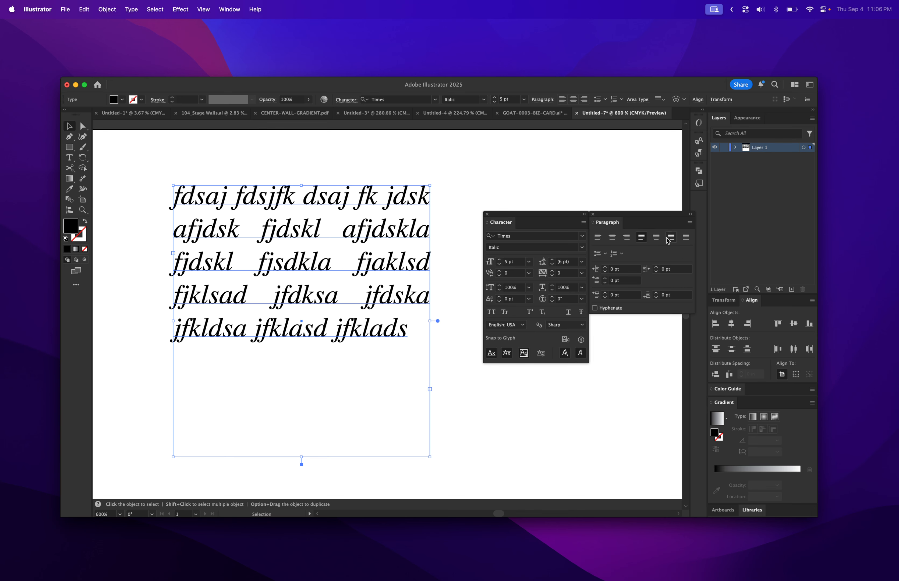
{"action": "left_click", "coordinate": [686, 238]}
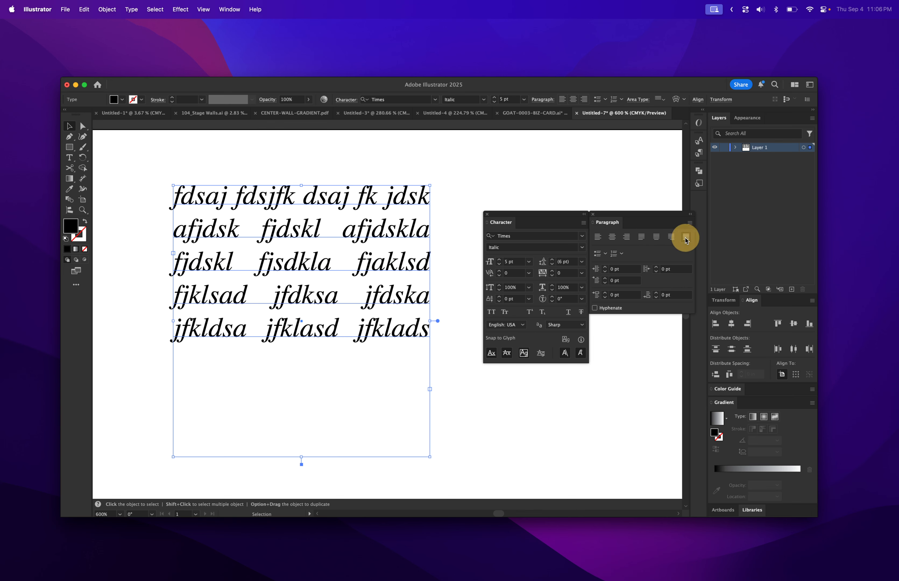
{"action": "left_click", "coordinate": [641, 236]}
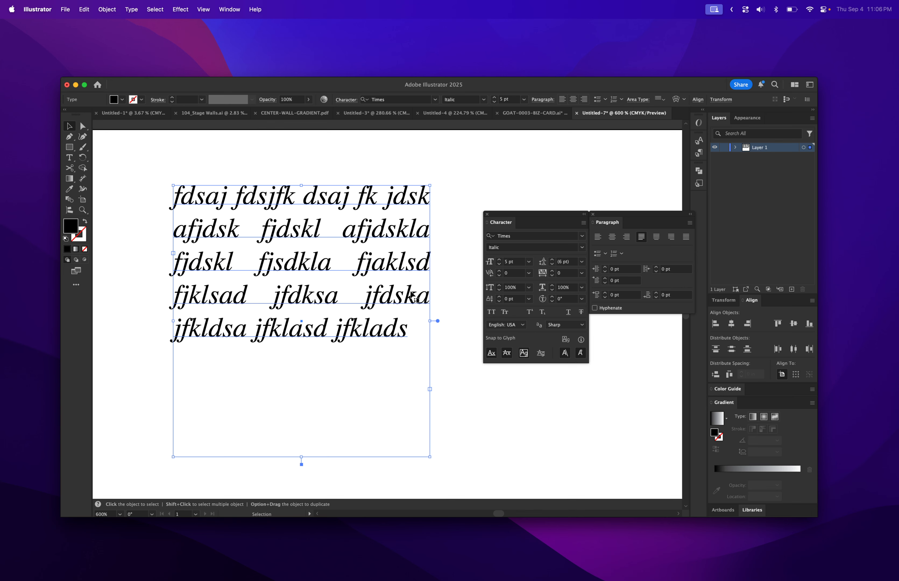
Delete the area text object
{"action": "left_click", "coordinate": [289, 232]}
{"action": "key", "text": "Delete"}
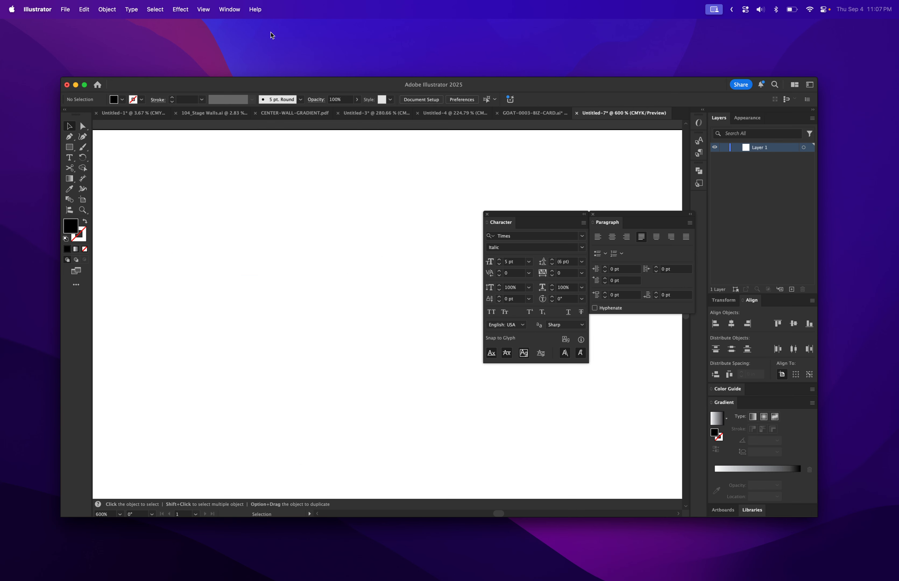
Open the Glyphs panel and reposition and enlarge it beside the artboard
{"action": "left_click", "coordinate": [231, 10]}
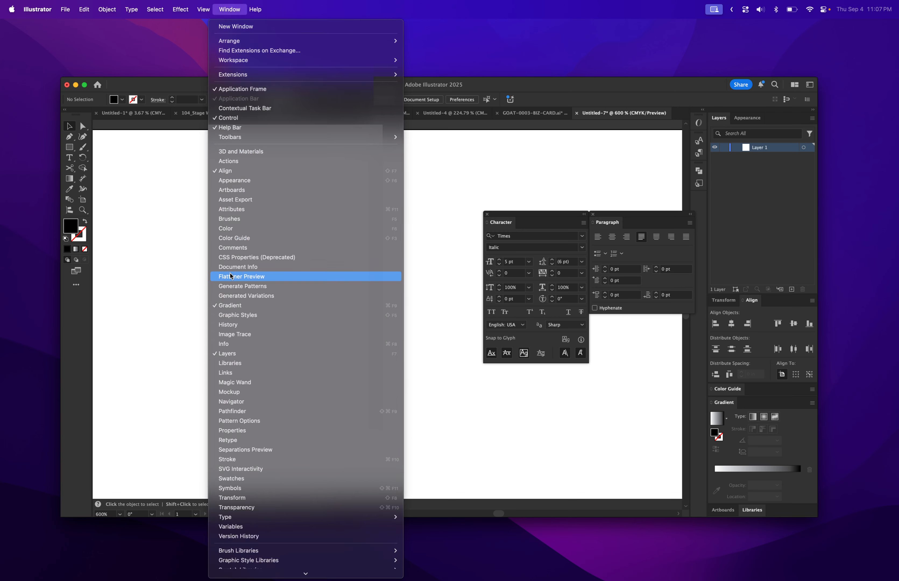
{"action": "mouse_move", "coordinate": [251, 517]}
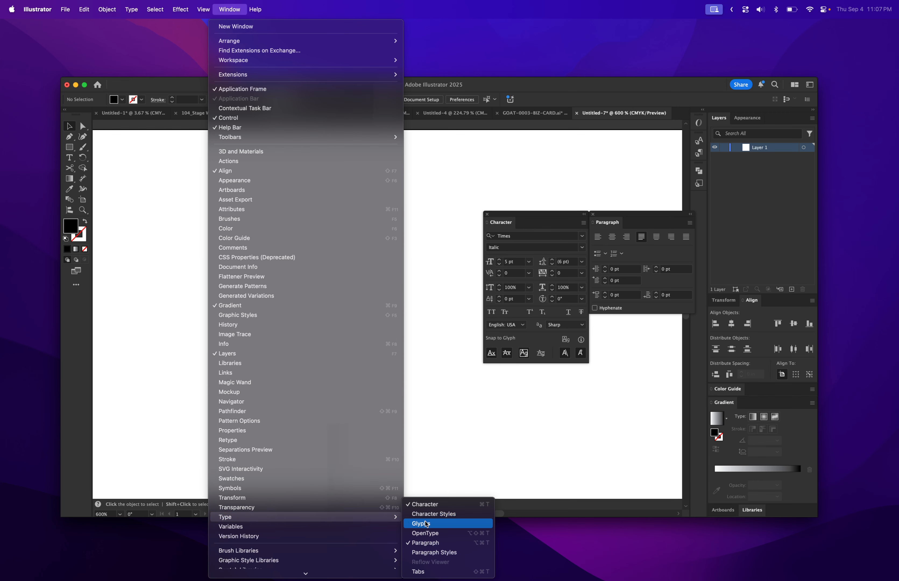
{"action": "left_click", "coordinate": [426, 523]}
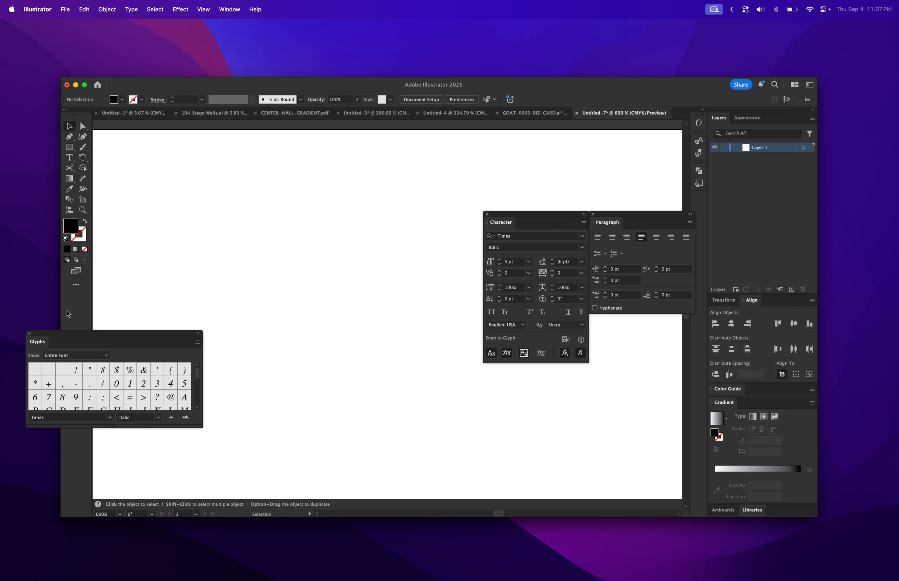
{"action": "left_click_drag", "start_coordinate": [81, 338], "coordinate": [447, 184]}
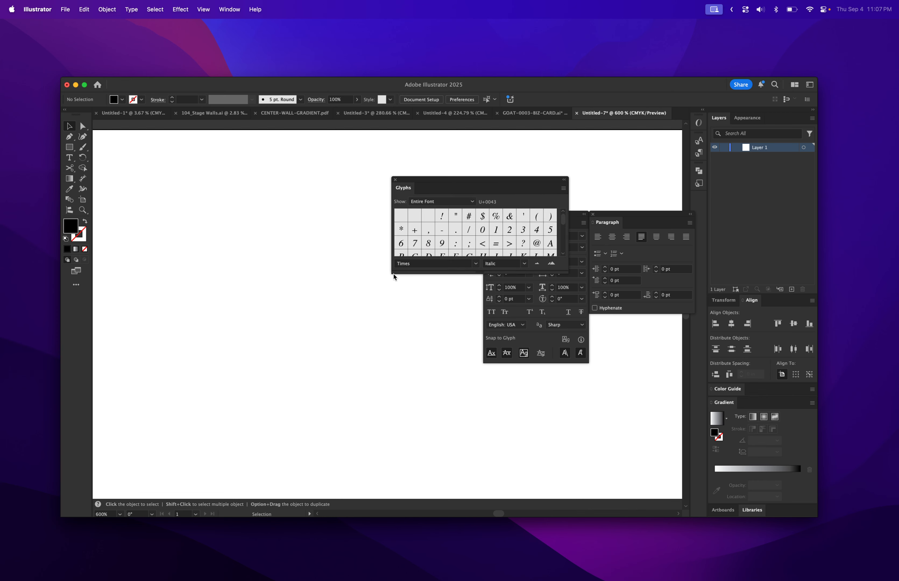
{"action": "left_click_drag", "start_coordinate": [393, 273], "coordinate": [368, 354]}
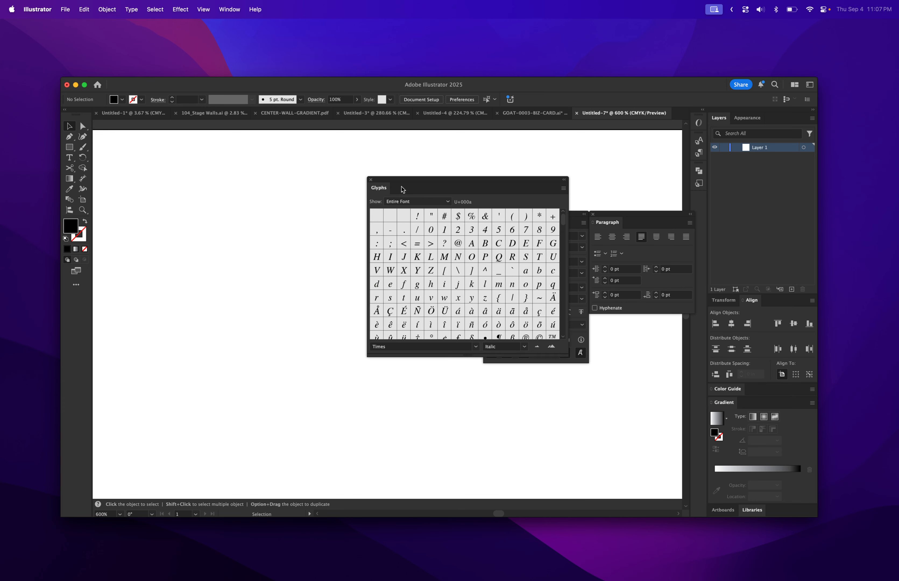
{"action": "left_click_drag", "start_coordinate": [404, 183], "coordinate": [428, 163]}
Create a point text object reading "Candy"
{"action": "left_click", "coordinate": [193, 162]}
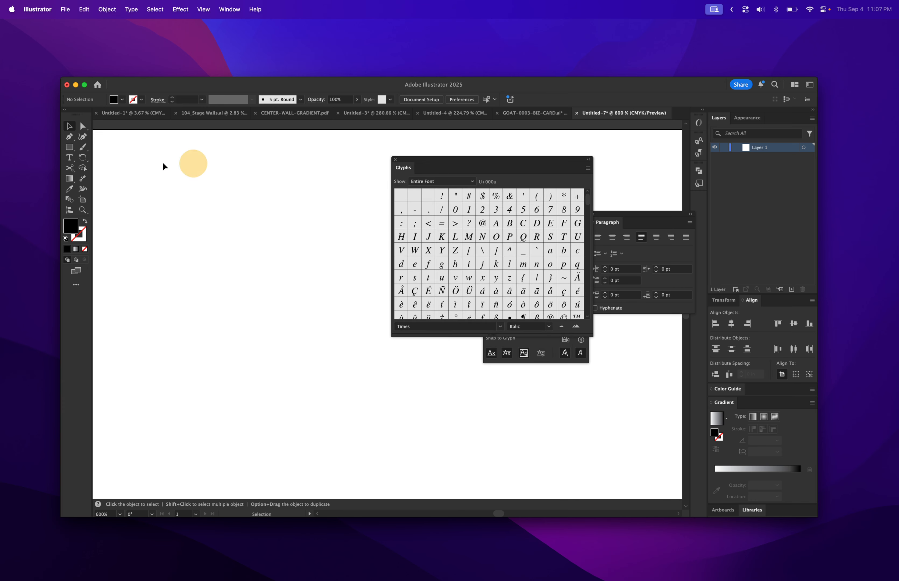
{"action": "left_click", "coordinate": [69, 157]}
{"action": "left_click", "coordinate": [177, 235]}
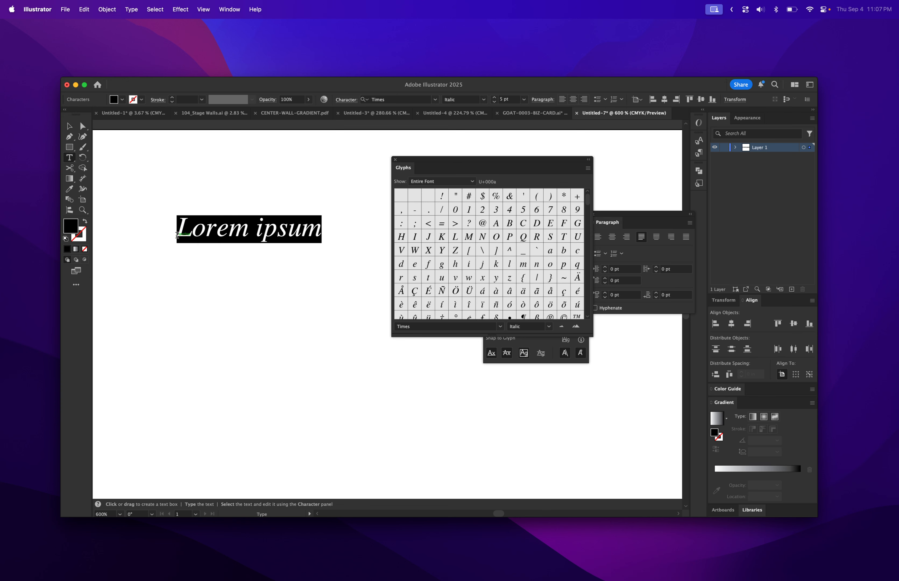
{"action": "type", "text": "Candy"}
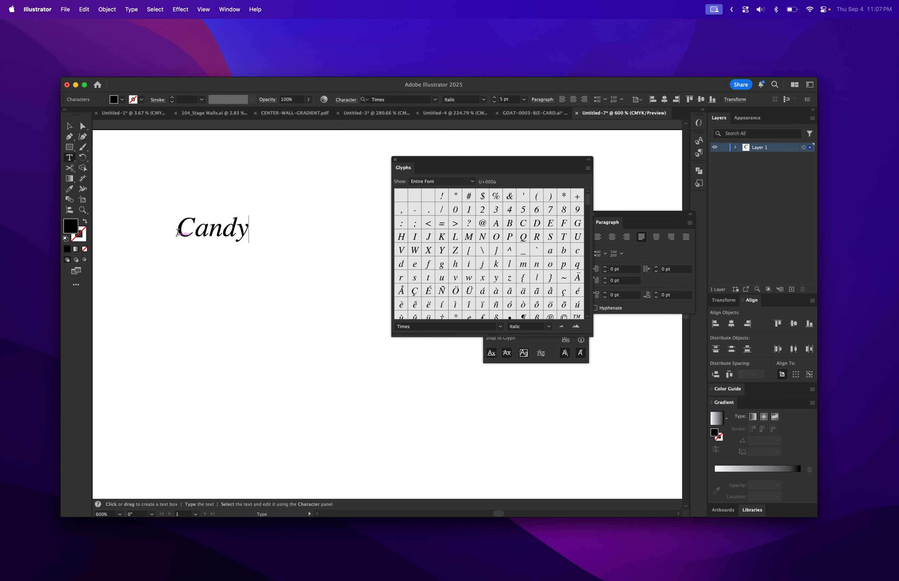
Browse the font list and set the Candy text's font to Bello Script Pro
{"action": "left_click", "coordinate": [69, 126]}
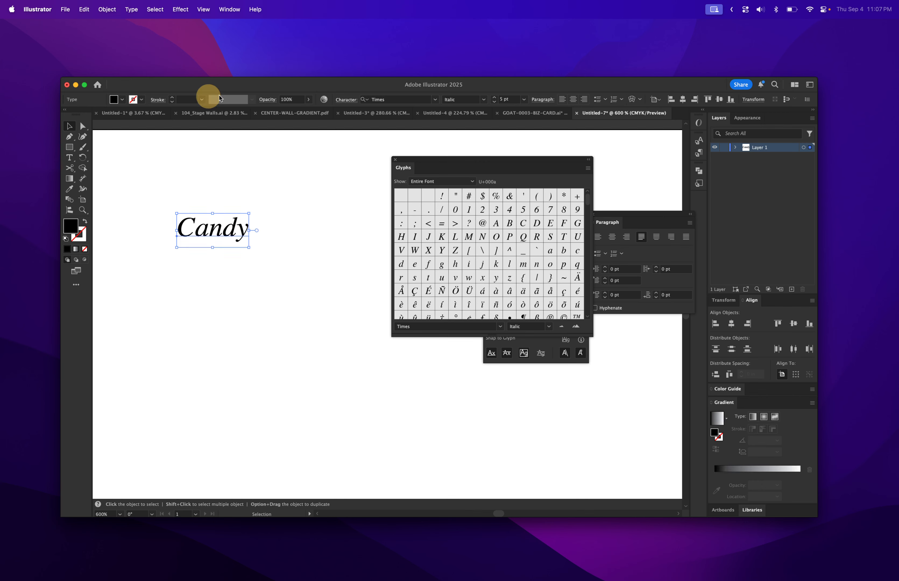
{"action": "left_click", "coordinate": [403, 99]}
{"action": "type", "text": "cand"}
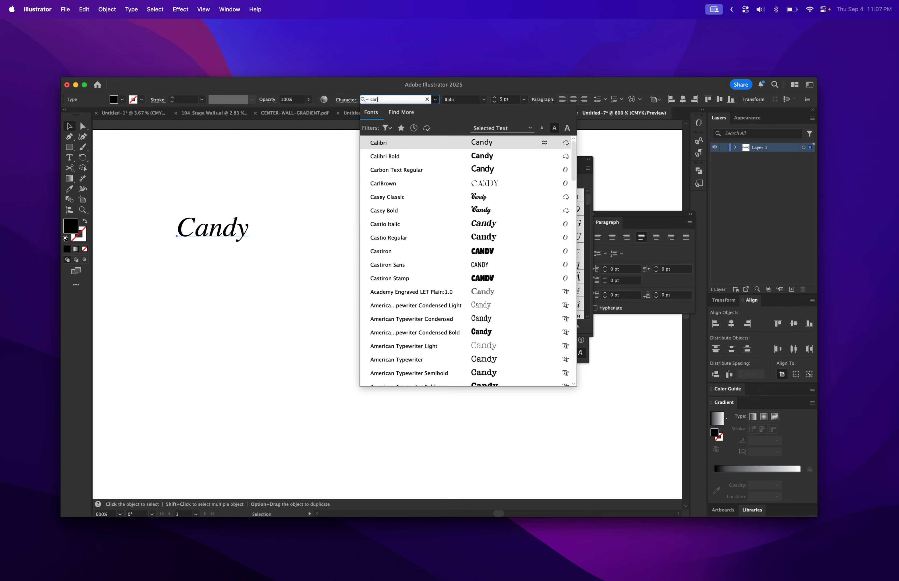
{"action": "key", "text": "BackSpace"}
{"action": "key", "text": "BackSpace"}
{"action": "key", "text": "BackSpace"}
{"action": "key", "text": "BackSpace"}
{"action": "key", "text": "BackSpace"}
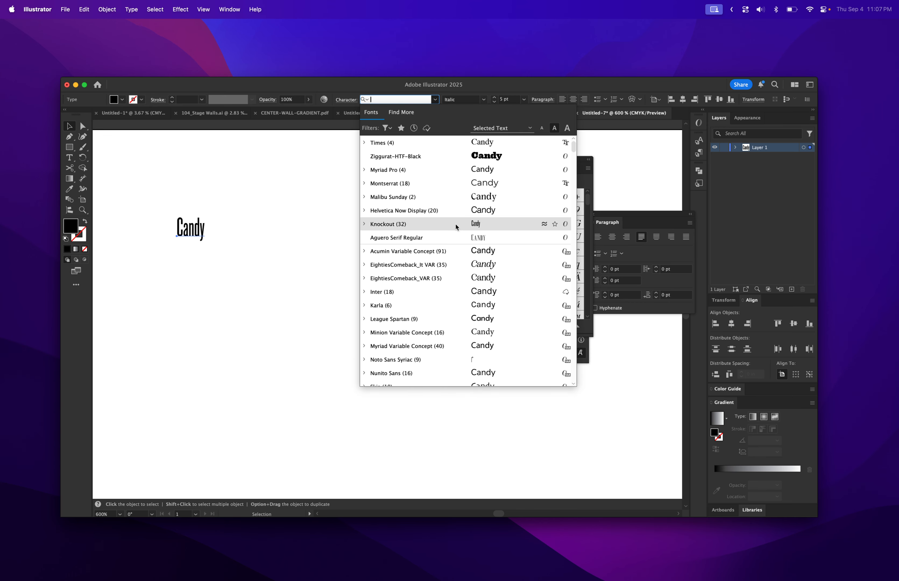
{"action": "scroll", "coordinate": [450, 226], "scroll_direction": "down", "scroll_amount": 5}
{"action": "scroll", "coordinate": [450, 226], "scroll_direction": "down", "scroll_amount": 15}
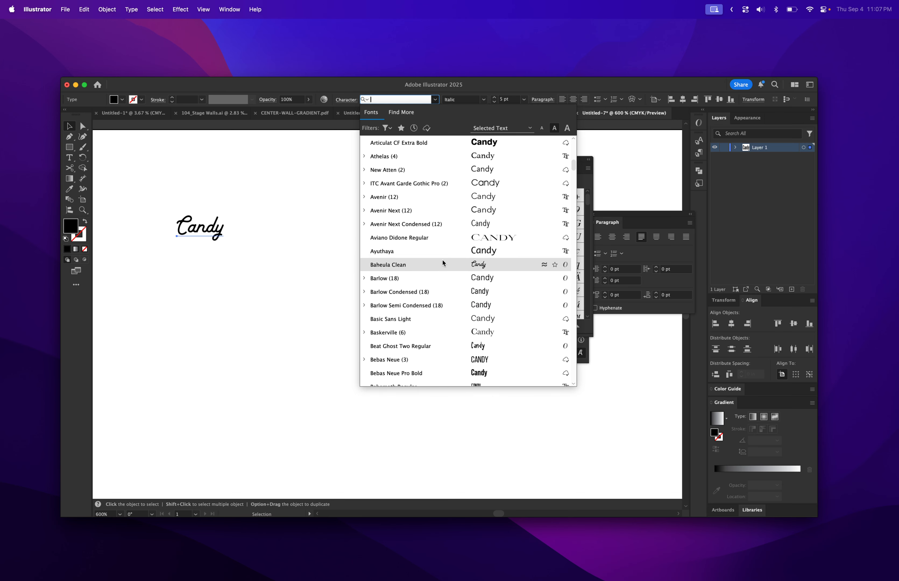
{"action": "scroll", "coordinate": [440, 265], "scroll_direction": "down", "scroll_amount": 3}
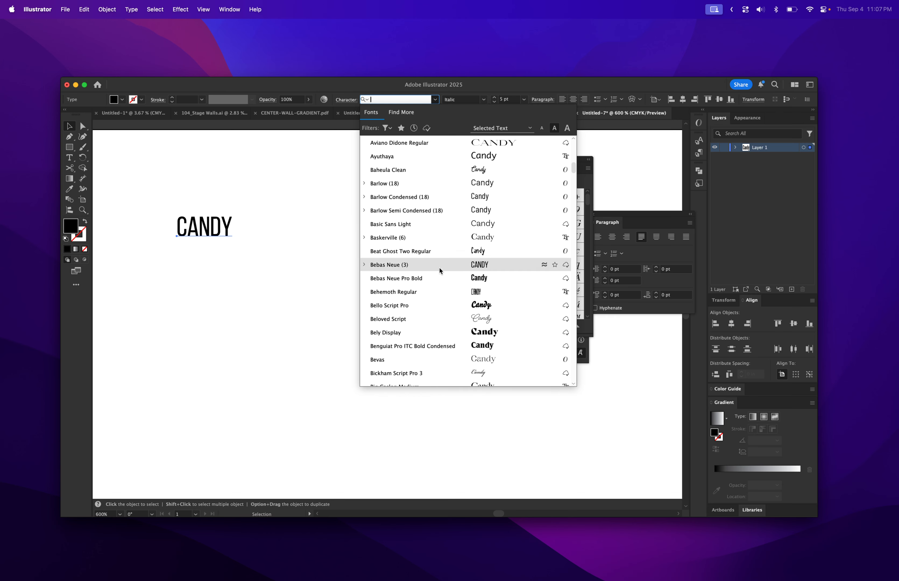
{"action": "scroll", "coordinate": [449, 265], "scroll_direction": "down", "scroll_amount": 1}
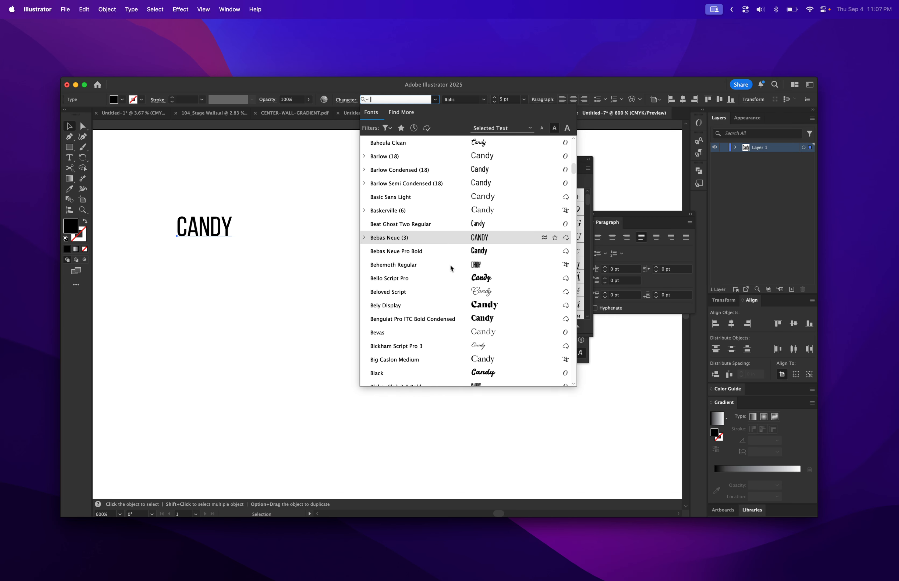
{"action": "left_click", "coordinate": [446, 279]}
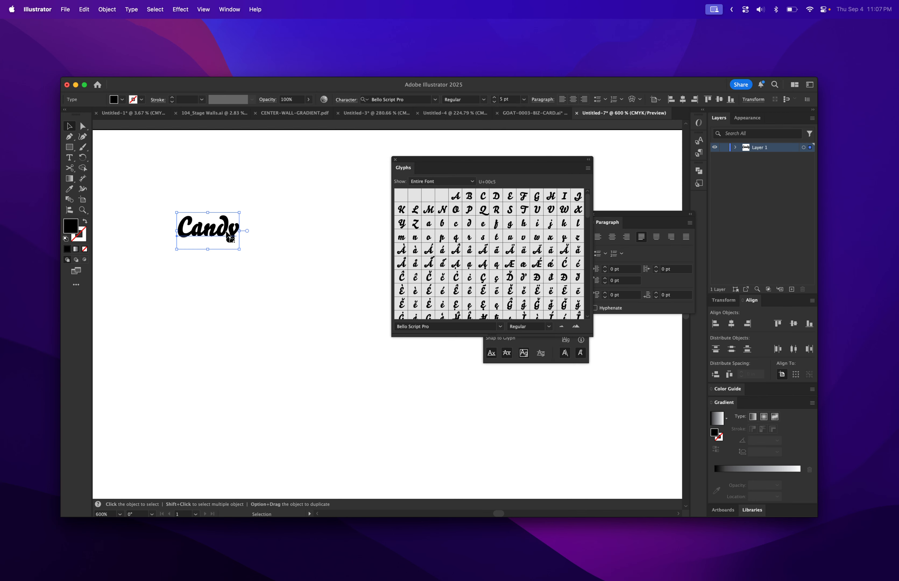
Scale the Candy text up to about 20 pt and move it lower on the artboard
{"action": "left_click_drag", "start_coordinate": [241, 231], "coordinate": [430, 236]}
{"action": "left_click_drag", "start_coordinate": [297, 234], "coordinate": [278, 305]}
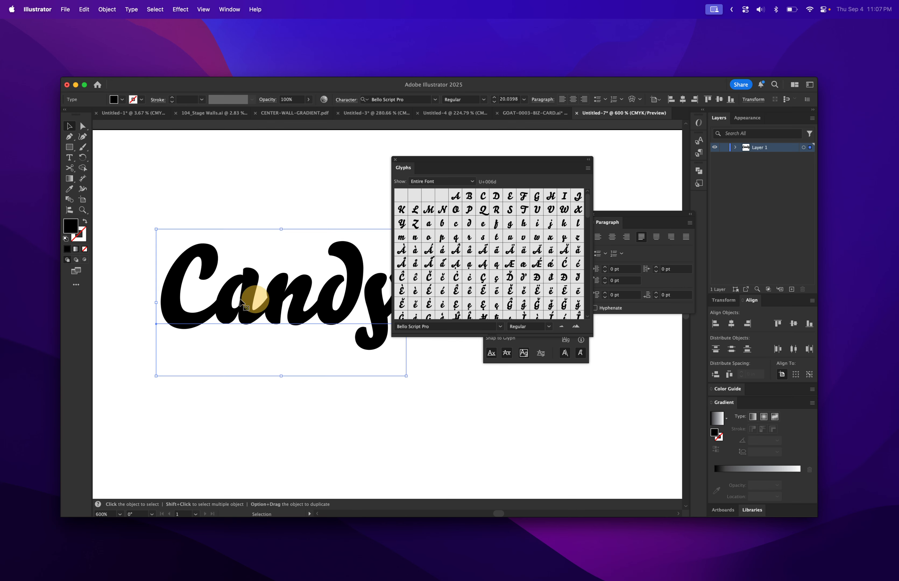
Select the letter C and set the Glyphs panel to show Alternates For Current Selection
{"action": "left_click", "coordinate": [207, 297]}
{"action": "key", "text": "t"}
{"action": "left_click_drag", "start_coordinate": [214, 295], "coordinate": [176, 290]}
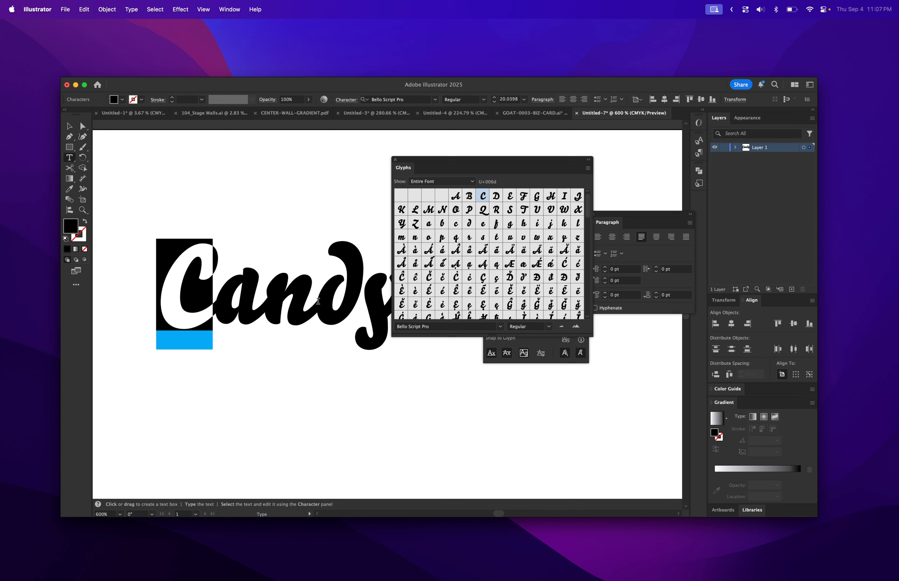
{"action": "left_click", "coordinate": [440, 185]}
{"action": "left_click", "coordinate": [440, 190]}
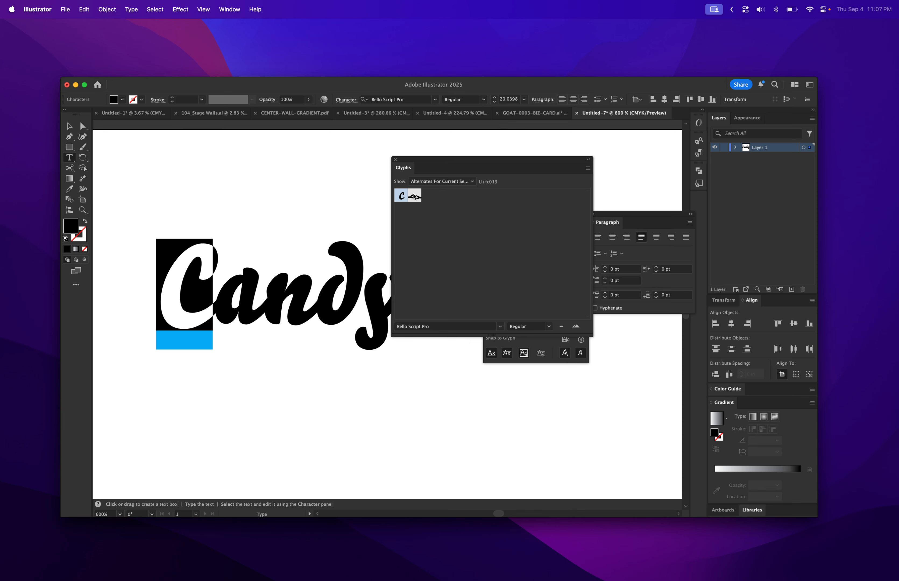
Select the whole word Candy and change its font to Hangbird Regular
{"action": "double_click", "coordinate": [336, 309]}
{"action": "left_click", "coordinate": [500, 329]}
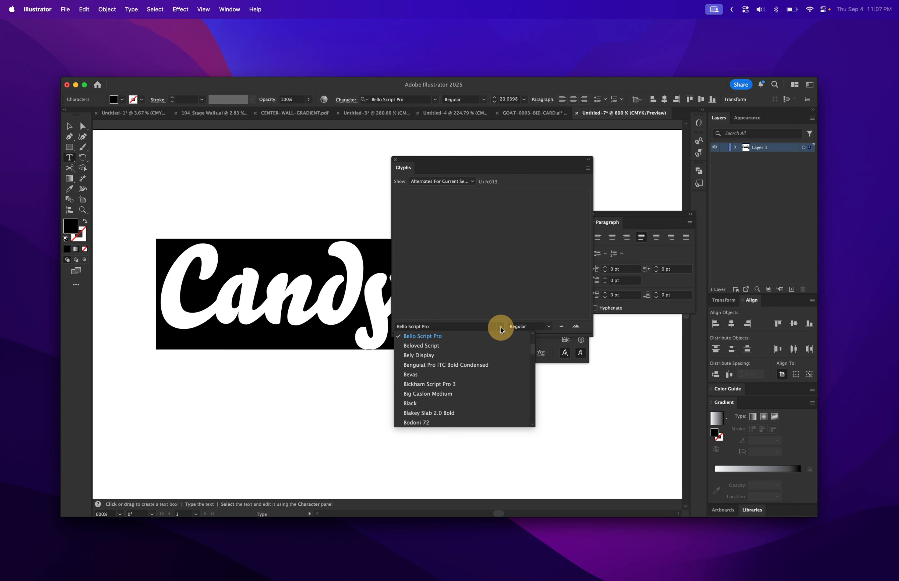
{"action": "left_click", "coordinate": [500, 327]}
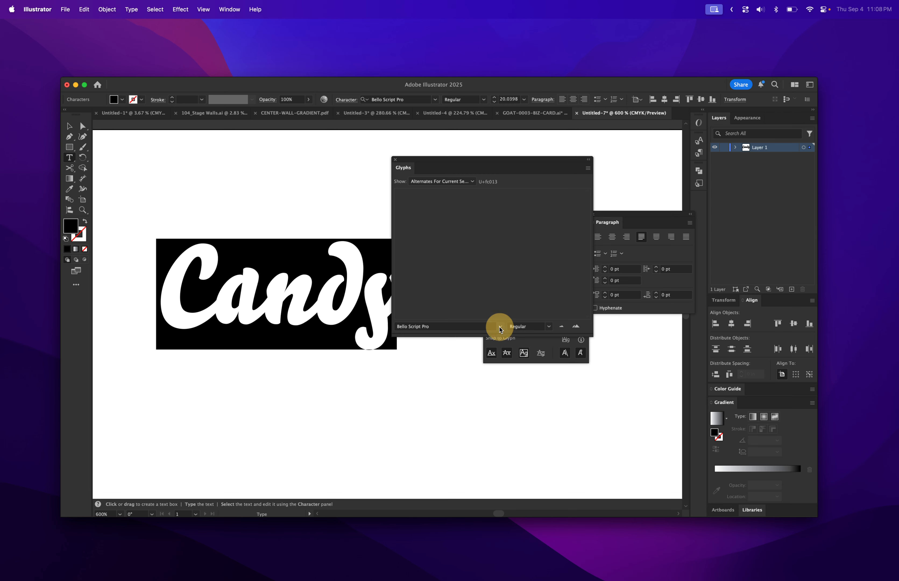
{"action": "left_click", "coordinate": [434, 99]}
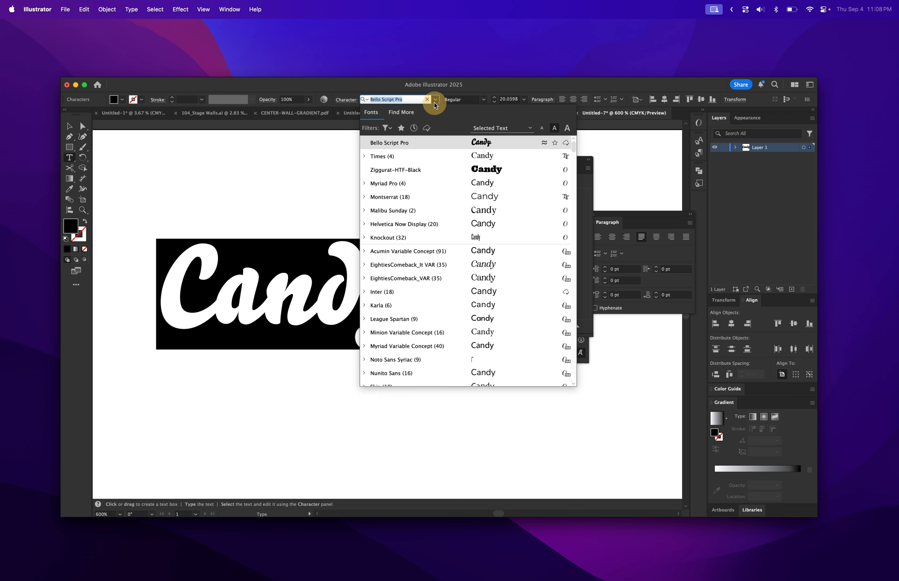
{"action": "scroll", "coordinate": [414, 236], "scroll_direction": "down", "scroll_amount": 15}
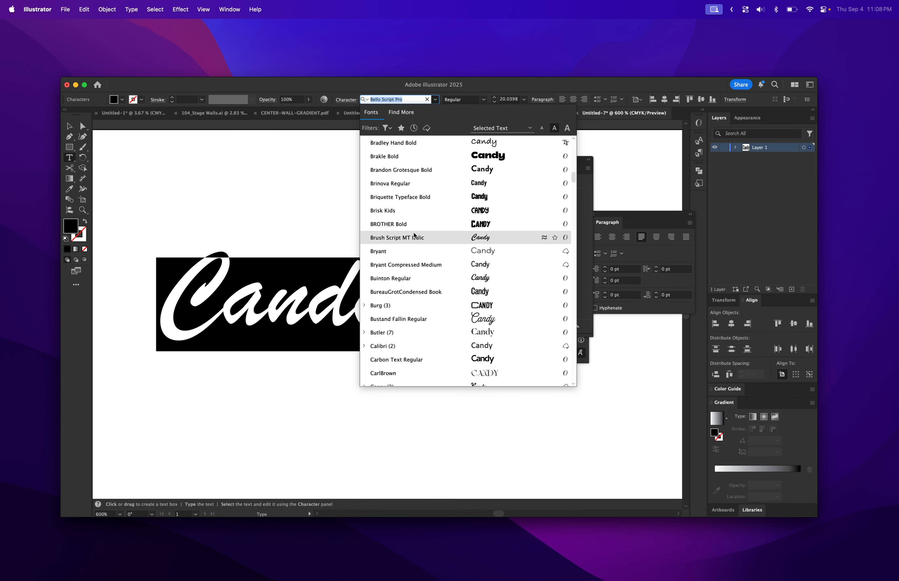
{"action": "scroll", "coordinate": [414, 236], "scroll_direction": "down", "scroll_amount": 8}
{"action": "scroll", "coordinate": [414, 236], "scroll_direction": "down", "scroll_amount": 15}
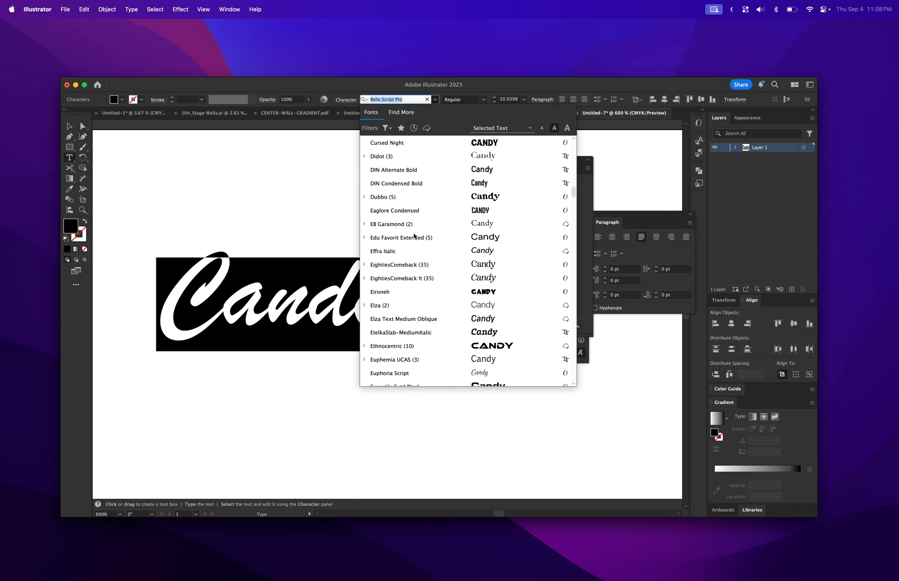
{"action": "scroll", "coordinate": [415, 236], "scroll_direction": "down", "scroll_amount": 5}
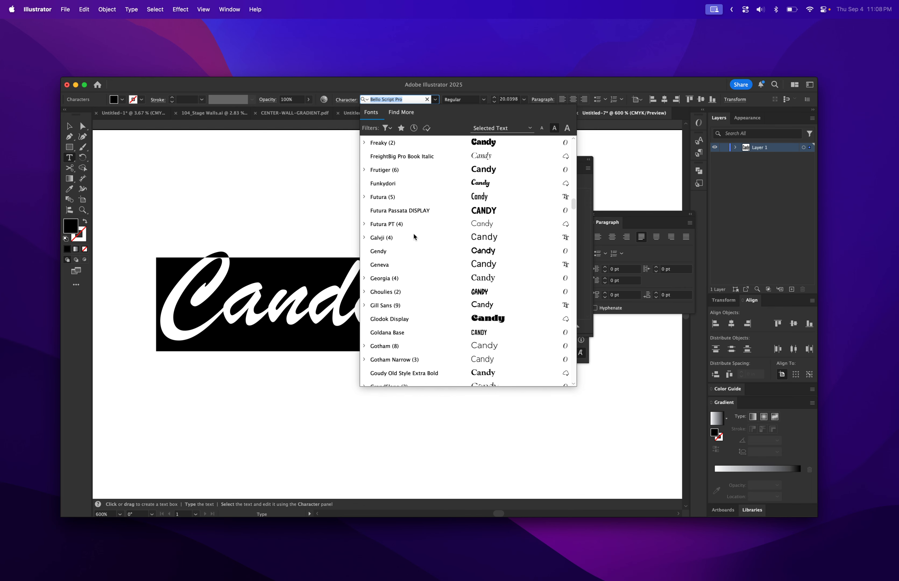
{"action": "scroll", "coordinate": [414, 237], "scroll_direction": "down", "scroll_amount": 5}
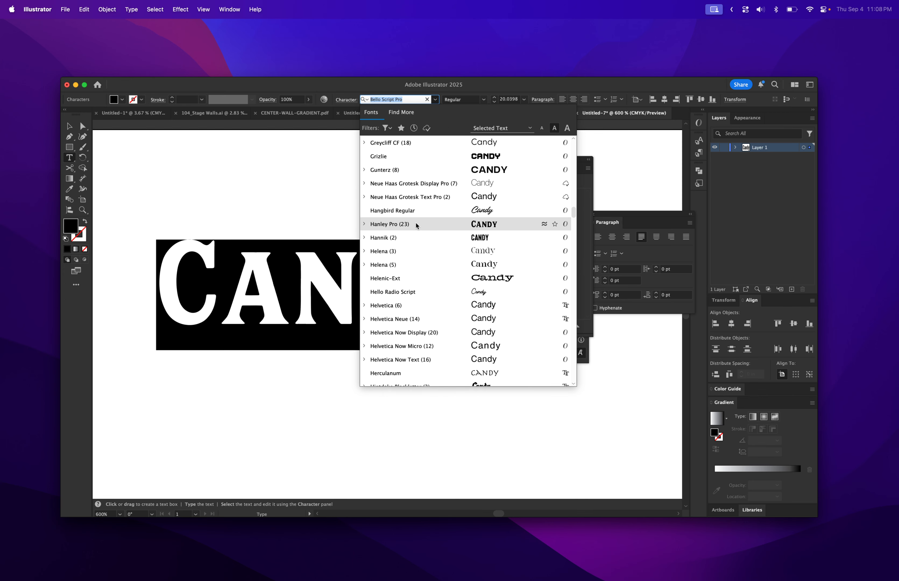
{"action": "left_click", "coordinate": [416, 209]}
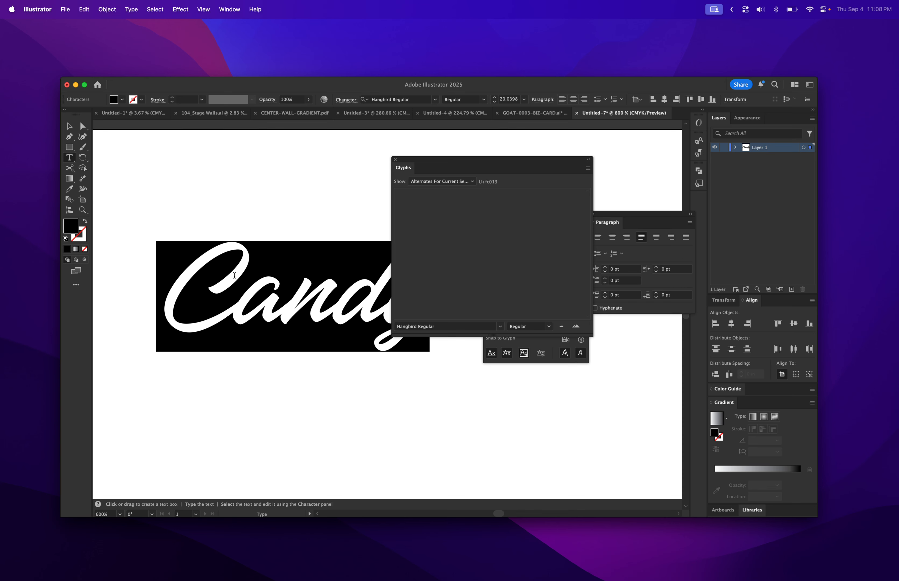
Select the C in Candy and replace it with a swash alternate from the Glyphs panel
{"action": "left_click", "coordinate": [232, 290]}
{"action": "left_click", "coordinate": [194, 287]}
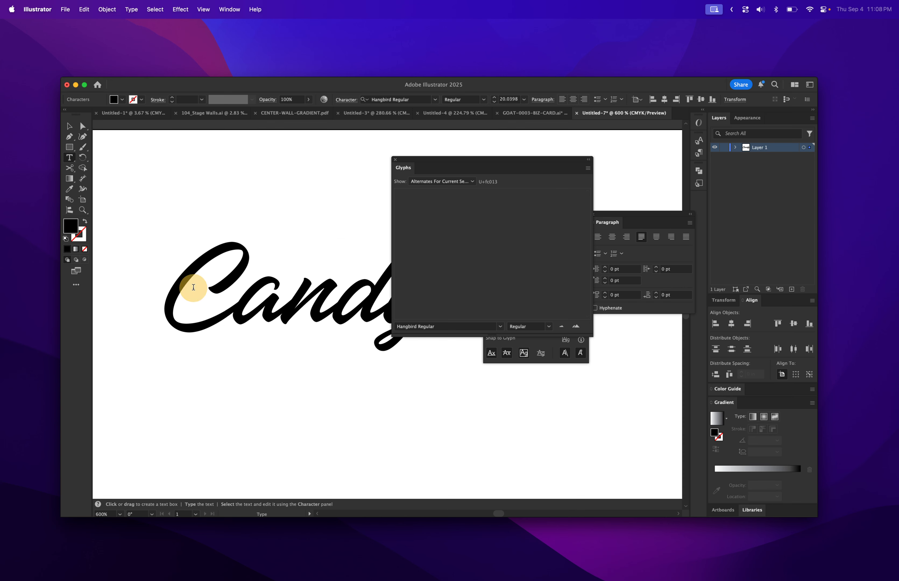
{"action": "left_click_drag", "start_coordinate": [193, 287], "coordinate": [165, 284]}
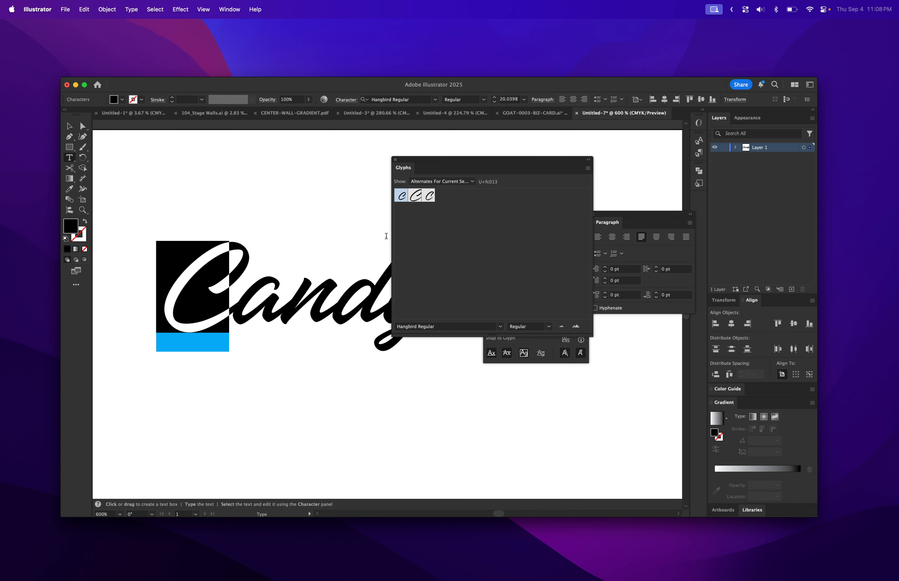
{"action": "left_click", "coordinate": [418, 199]}
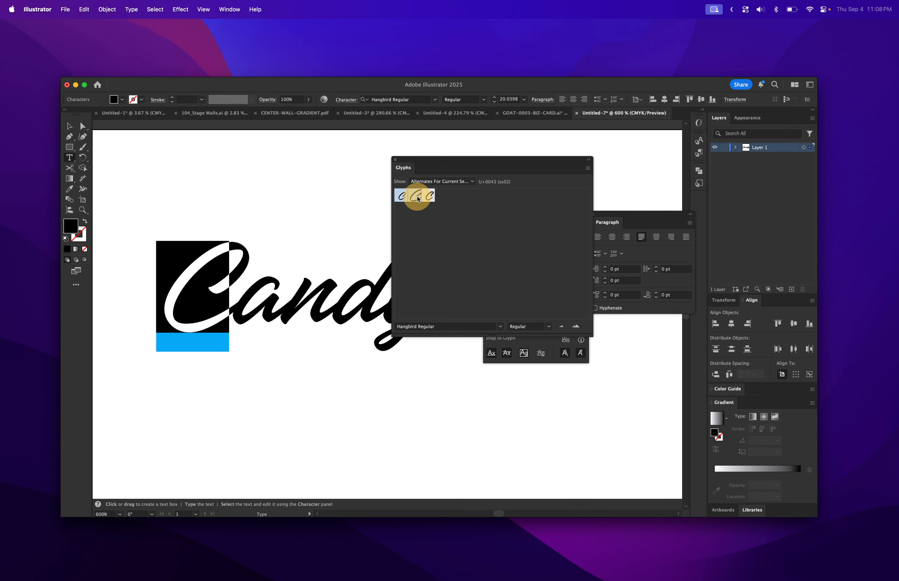
{"action": "left_click", "coordinate": [418, 198]}
Select the letter a and swap it for its long-tailed alternate glyph
{"action": "left_click", "coordinate": [322, 314]}
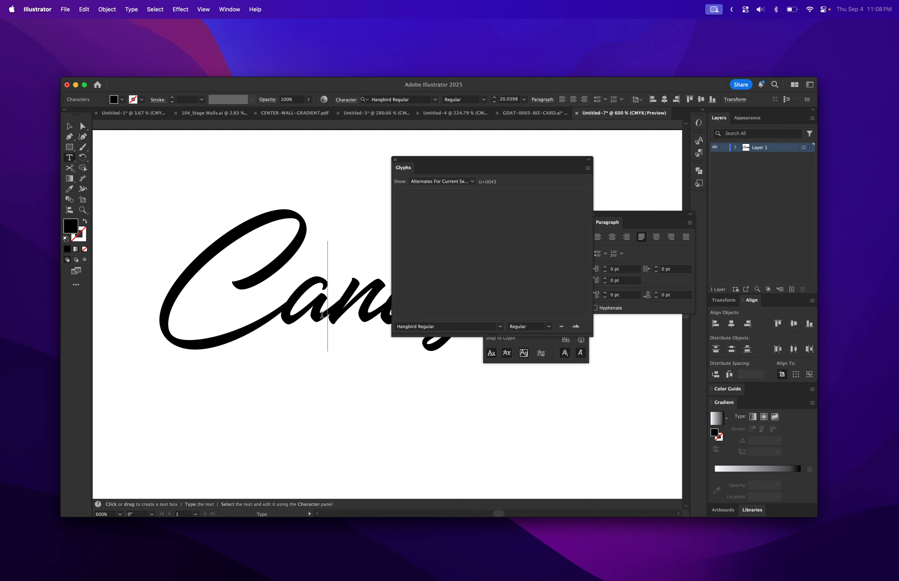
{"action": "left_click_drag", "start_coordinate": [279, 311], "coordinate": [321, 305]}
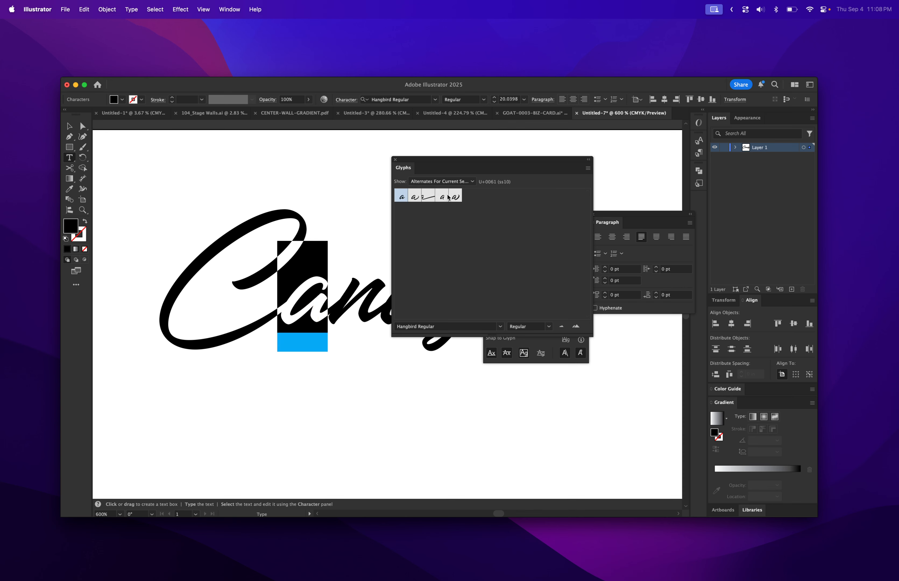
{"action": "double_click", "coordinate": [425, 197]}
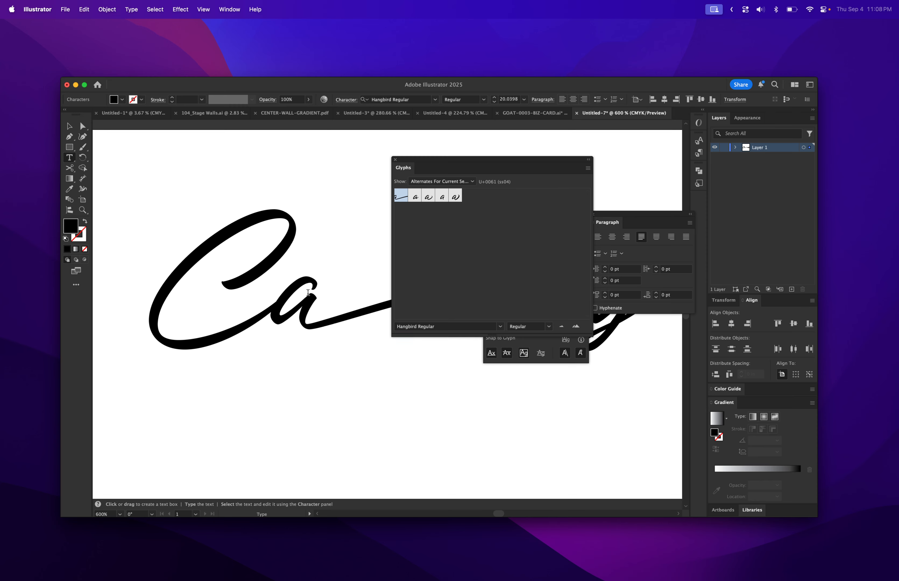
Select the C and retype it as "Alph" so the word begins Alpha
{"action": "scroll", "coordinate": [307, 292], "scroll_direction": "right", "scroll_amount": 3}
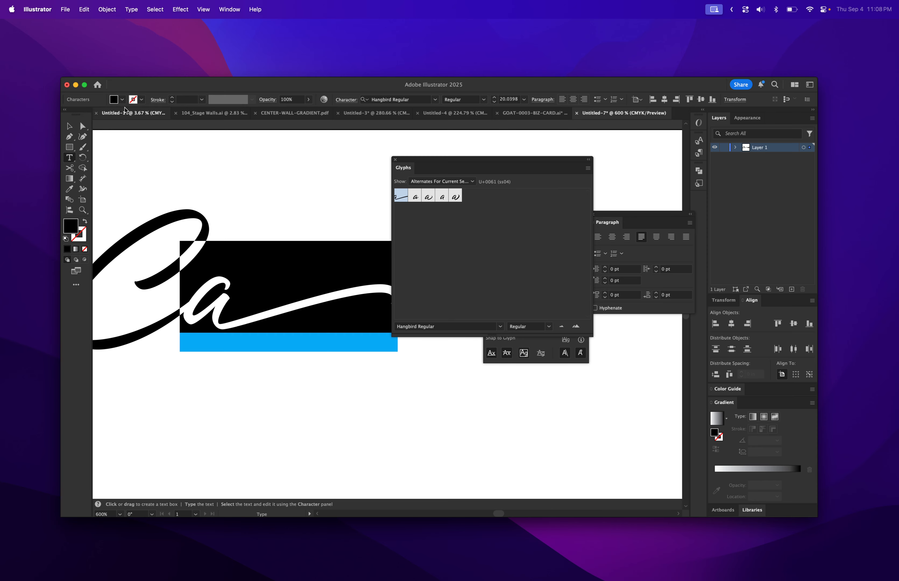
{"action": "left_click", "coordinate": [72, 126]}
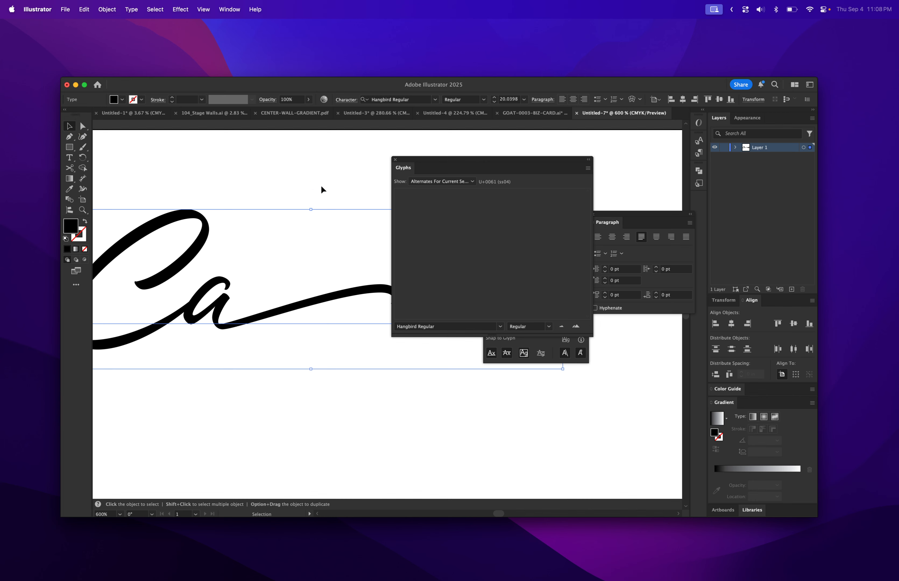
{"action": "left_click", "coordinate": [314, 217]}
{"action": "key", "text": "z"}
{"action": "left_click", "coordinate": [312, 279], "text": "alt"}
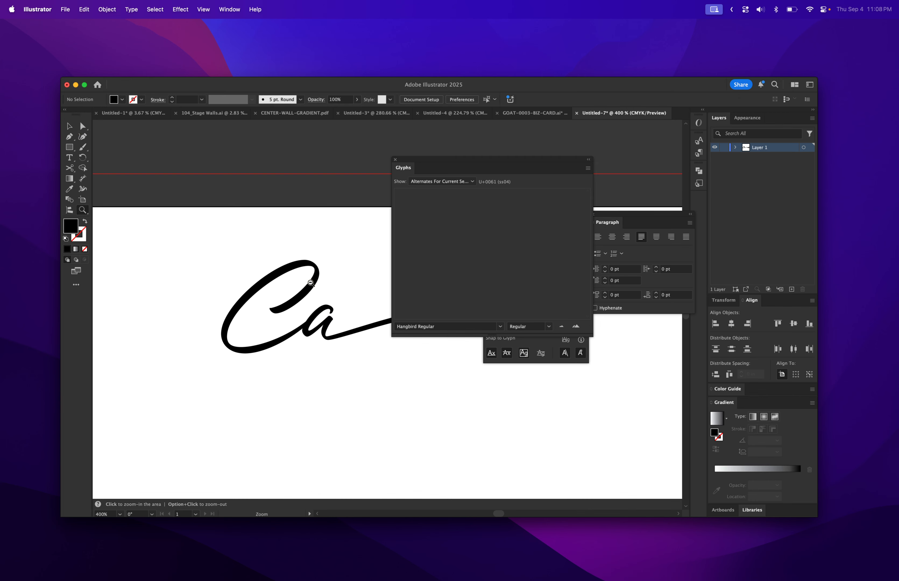
{"action": "left_click_drag", "start_coordinate": [311, 279], "coordinate": [229, 255]}
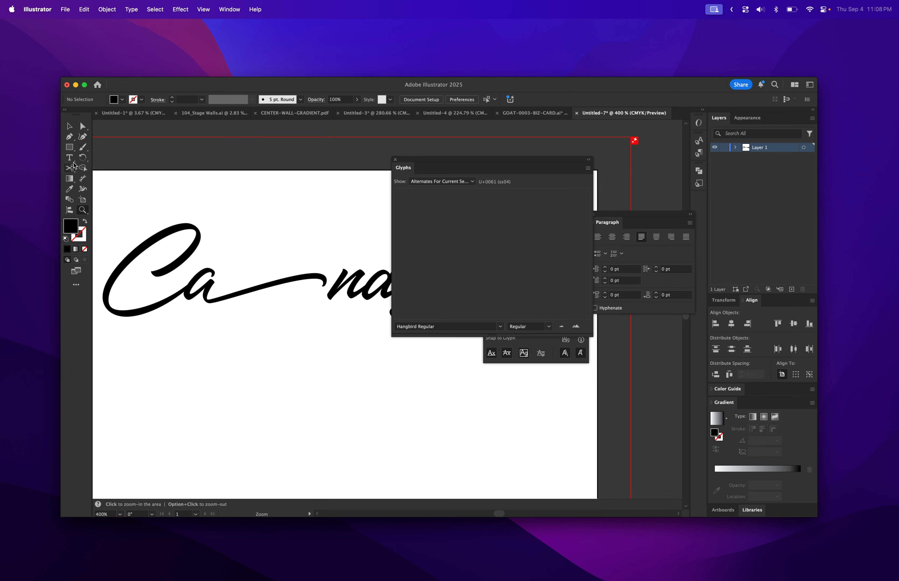
{"action": "left_click", "coordinate": [70, 158]}
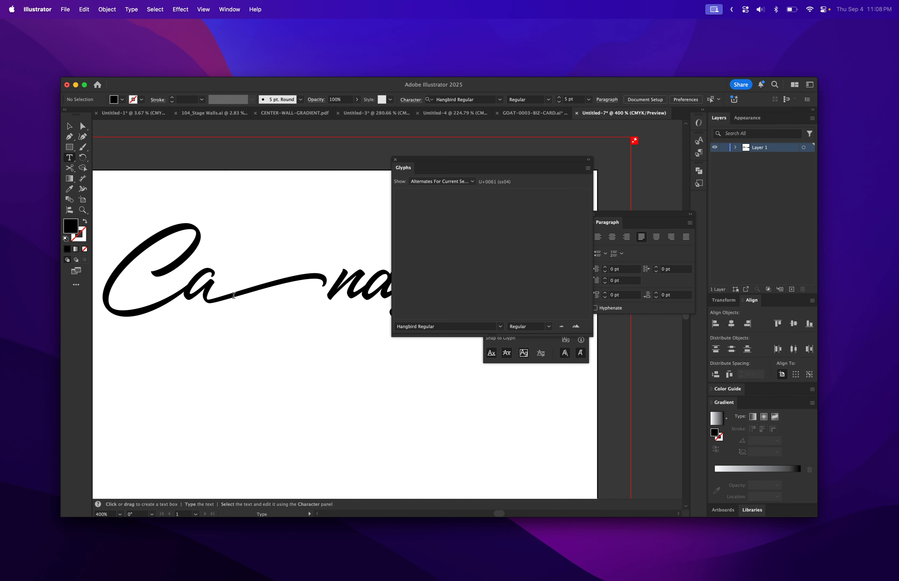
{"action": "left_click_drag", "start_coordinate": [186, 290], "coordinate": [130, 290]}
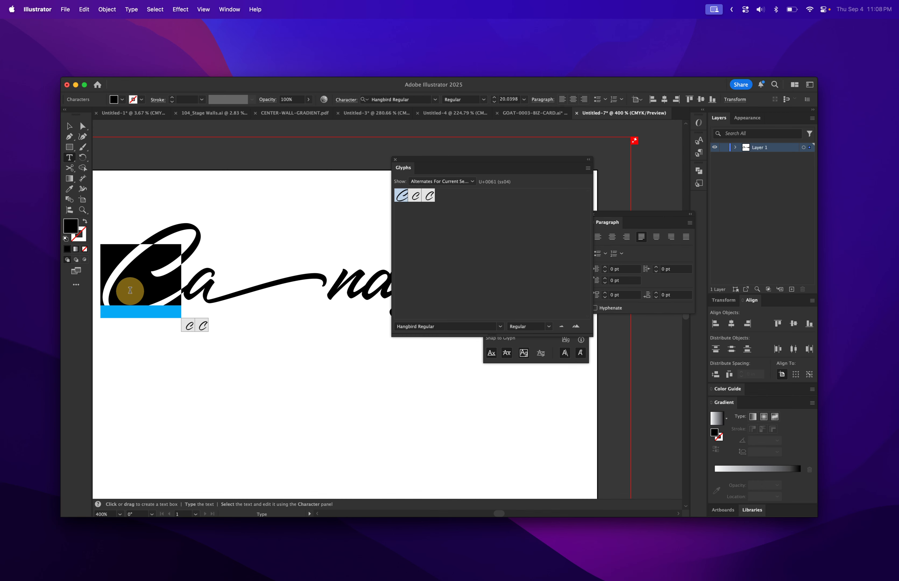
{"action": "type", "text": "Alpha"}
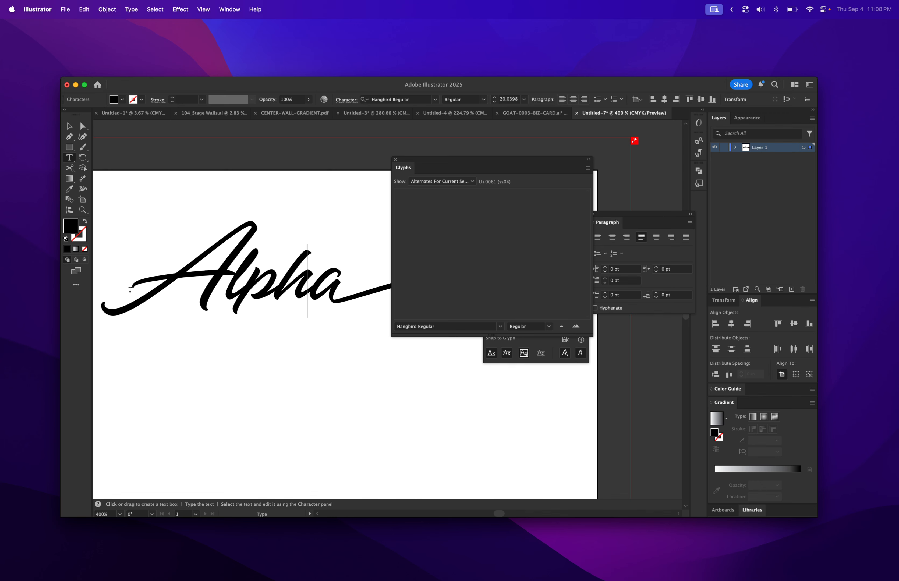
{"action": "key", "text": "Escape"}
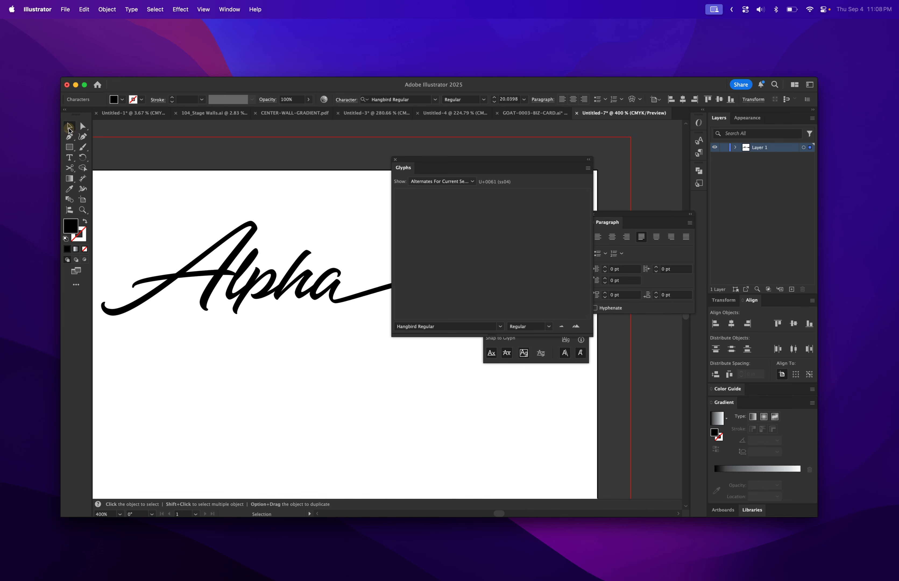
Delete the remaining letters ndy after the tailed a
{"action": "left_click_drag", "start_coordinate": [422, 160], "coordinate": [570, 187]}
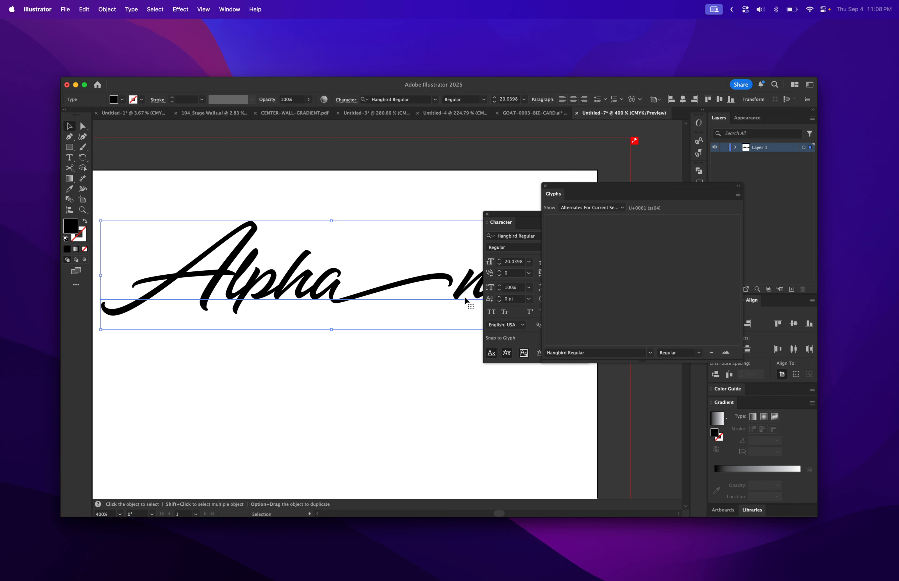
{"action": "left_click", "coordinate": [459, 287]}
{"action": "double_click", "coordinate": [458, 284]}
{"action": "left_click_drag", "start_coordinate": [458, 283], "coordinate": [655, 278]}
{"action": "key", "text": "BackSpace"}
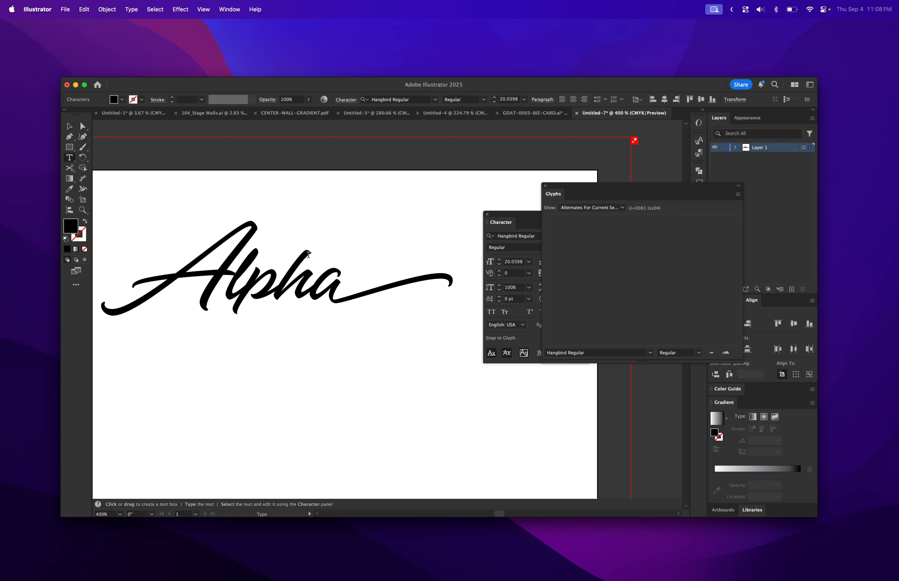
Select the final a and replace it with a curled-end alternate from the Glyphs panel
{"action": "left_click", "coordinate": [310, 290]}
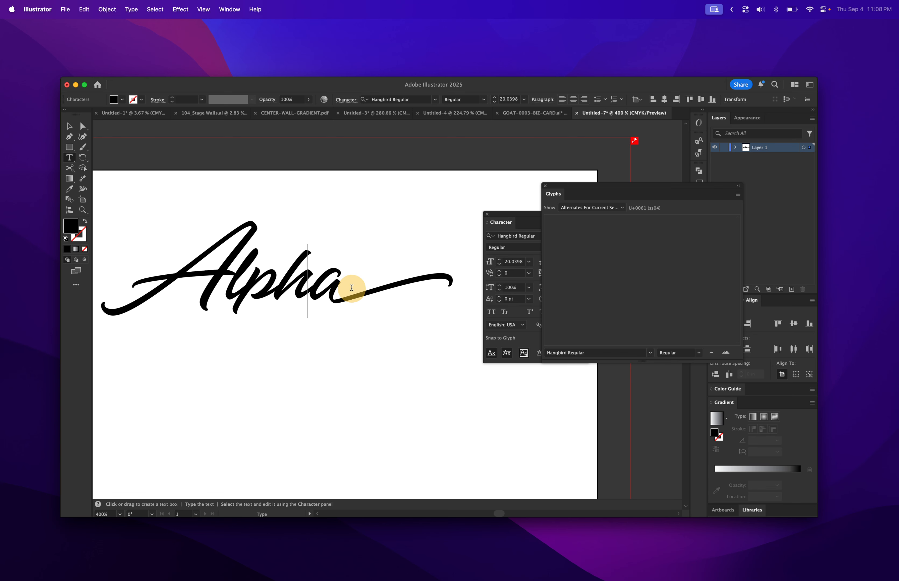
{"action": "left_click_drag", "start_coordinate": [313, 291], "coordinate": [428, 297]}
{"action": "double_click", "coordinate": [316, 290]}
{"action": "left_click", "coordinate": [315, 290]}
{"action": "left_click", "coordinate": [301, 297]}
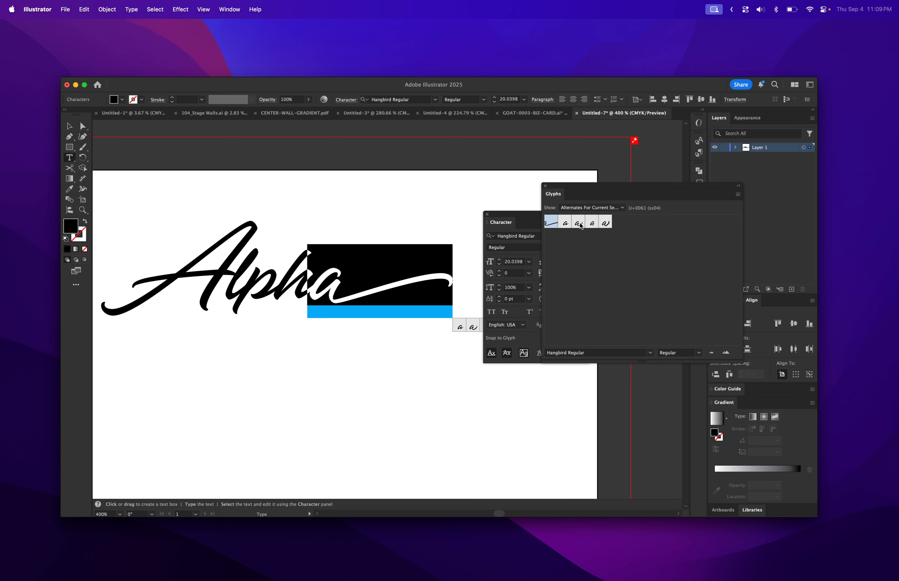
{"action": "left_click", "coordinate": [579, 223]}
{"action": "double_click", "coordinate": [581, 225]}
{"action": "double_click", "coordinate": [593, 224]}
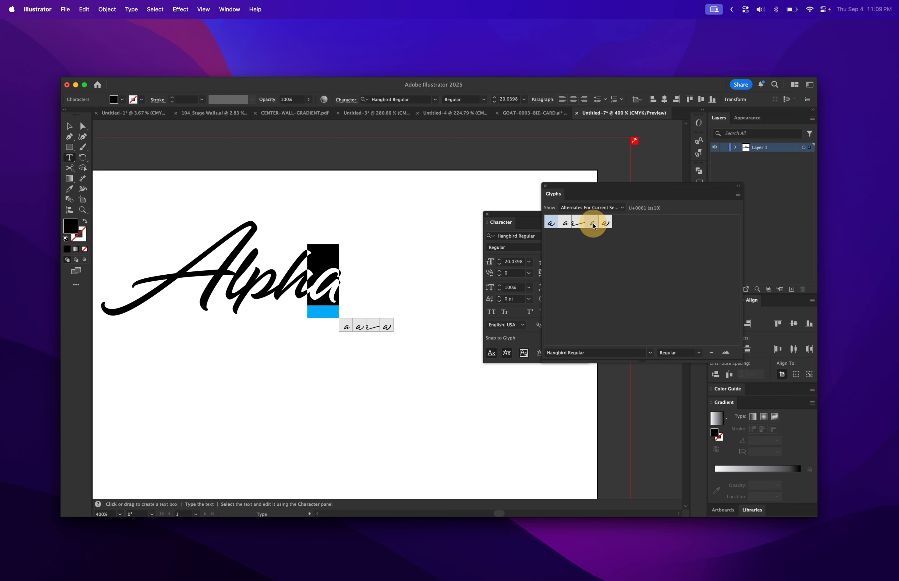
{"action": "double_click", "coordinate": [604, 225]}
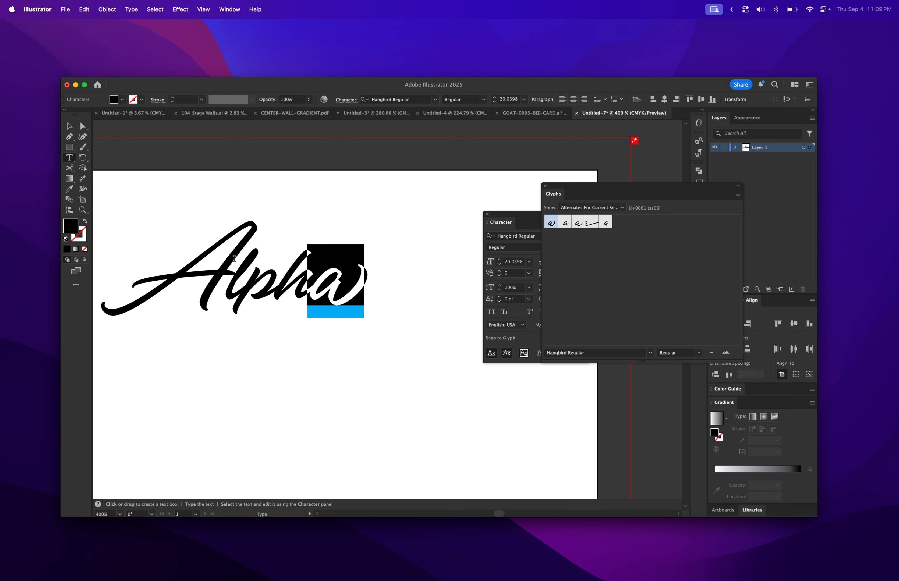
Move the Alpha text slightly down and to the right on the artboard
{"action": "left_click", "coordinate": [70, 128]}
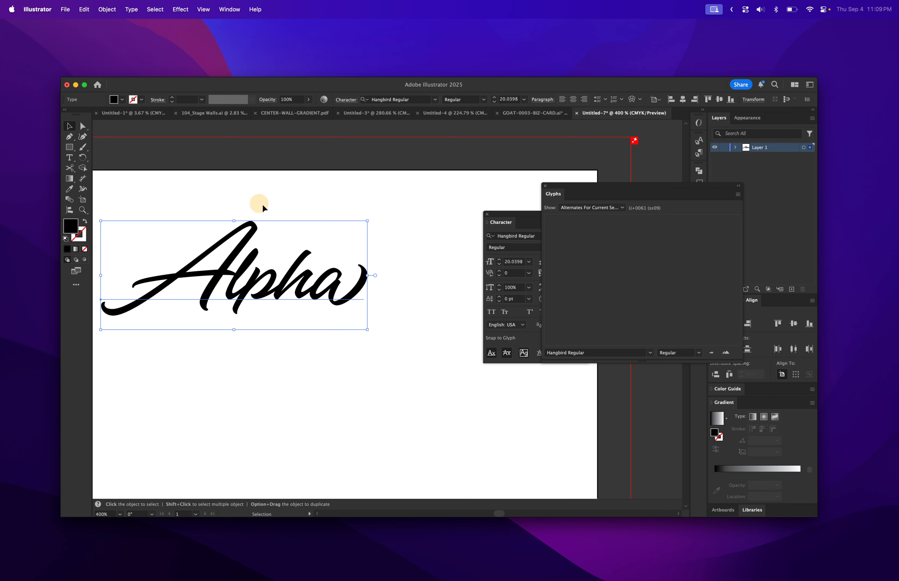
{"action": "left_click", "coordinate": [320, 210]}
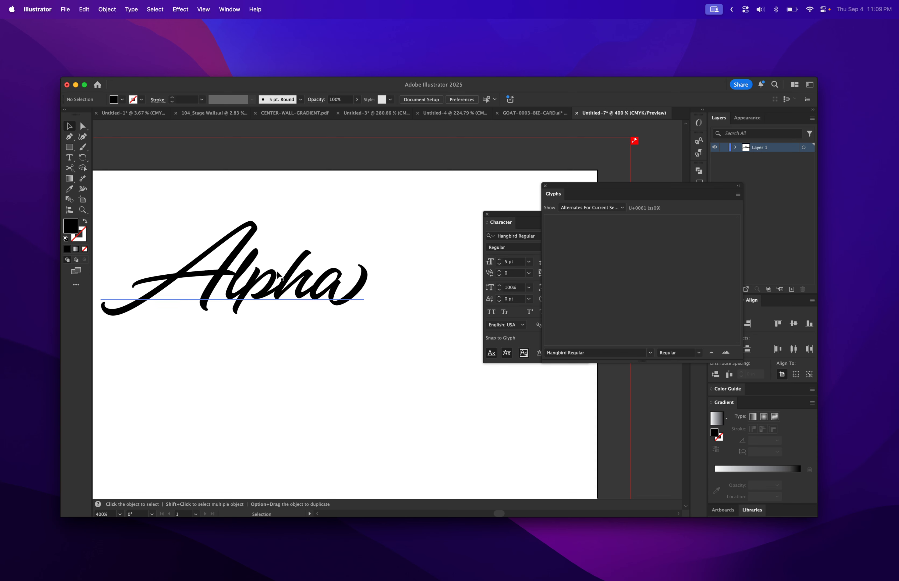
{"action": "left_click_drag", "start_coordinate": [277, 285], "coordinate": [309, 303]}
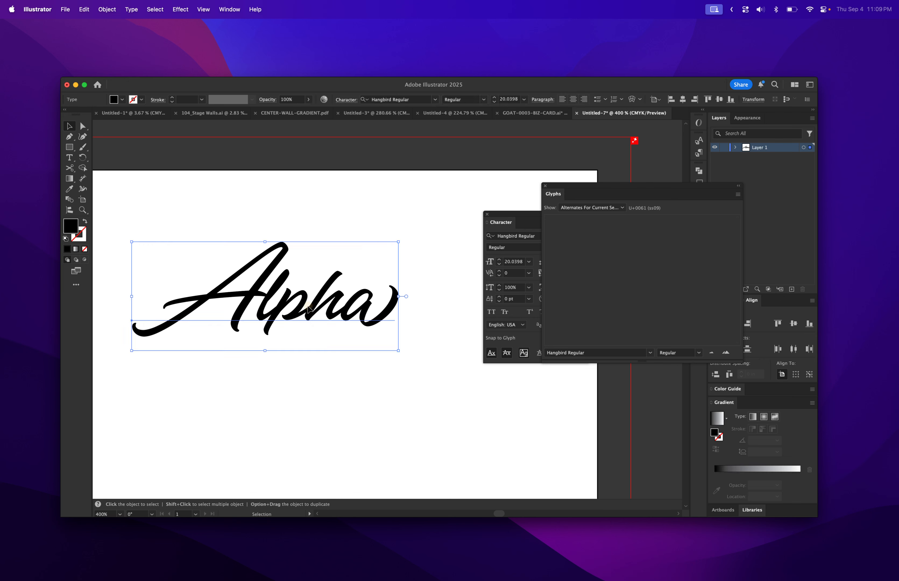